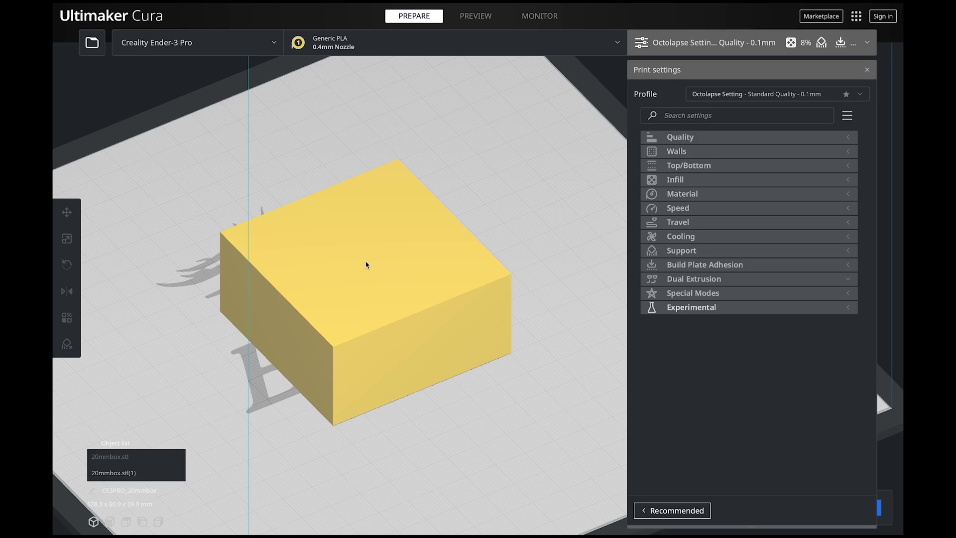
Select the second box copy, 20mmbox.stl(1), on the build plate
click(378, 254)
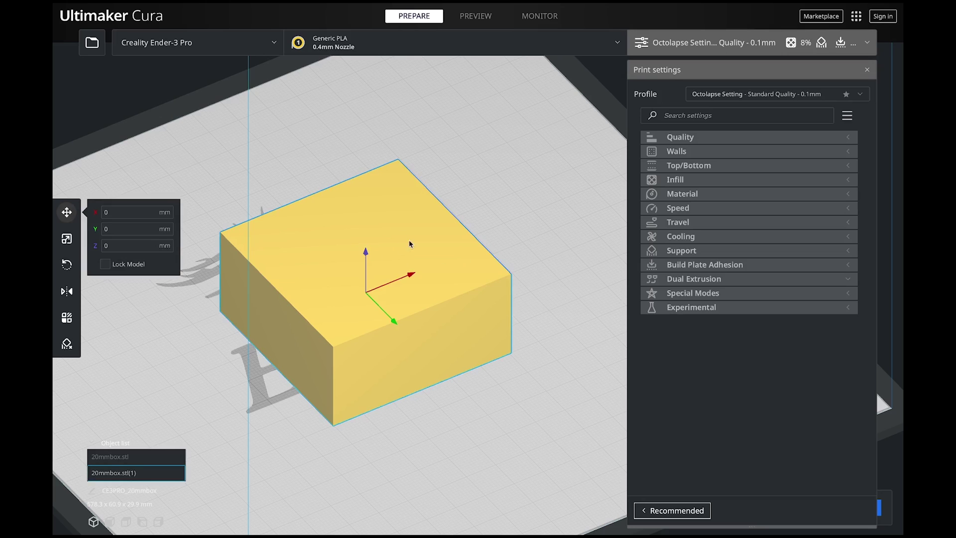
Set 20mmbox.stl(1) to the Print as support mesh type in Per Model Settings, then deselect it
click(67, 320)
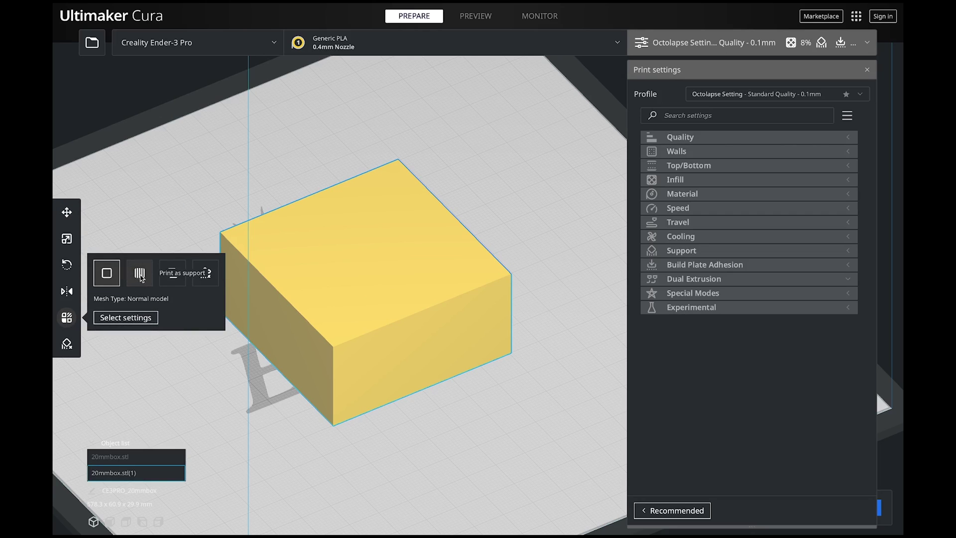
click(139, 275)
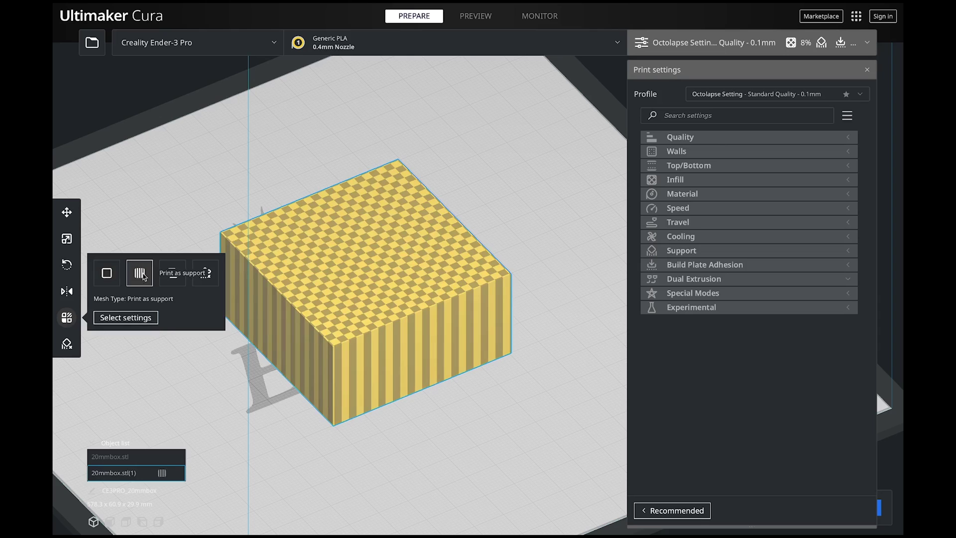
click(558, 277)
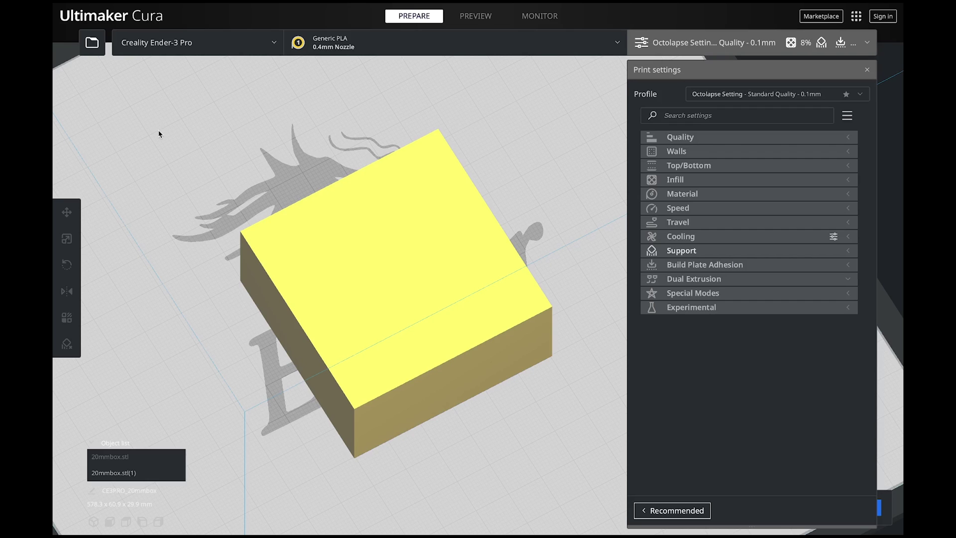
Open Cura Preferences and move the window clear of the print settings
click(106, 9)
click(128, 43)
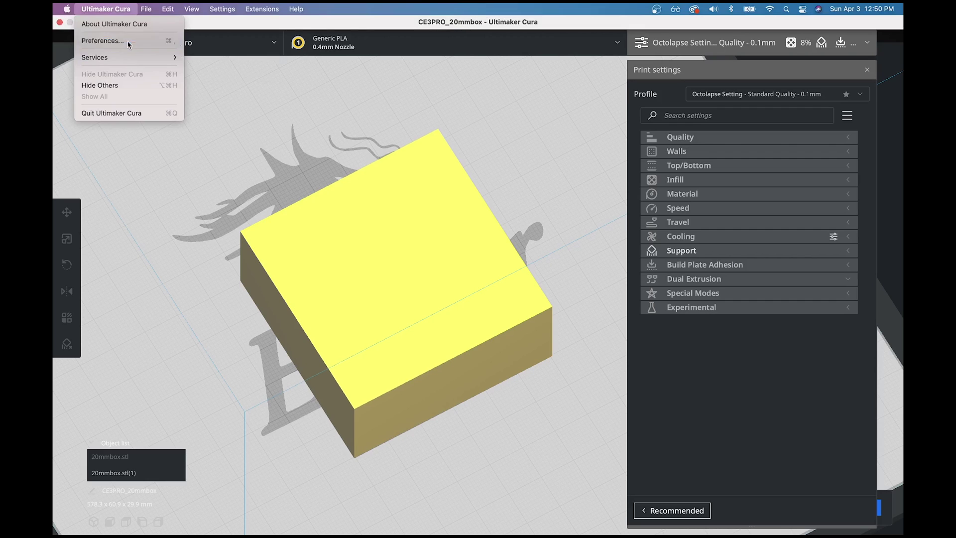
drag(628, 16, 321, 85)
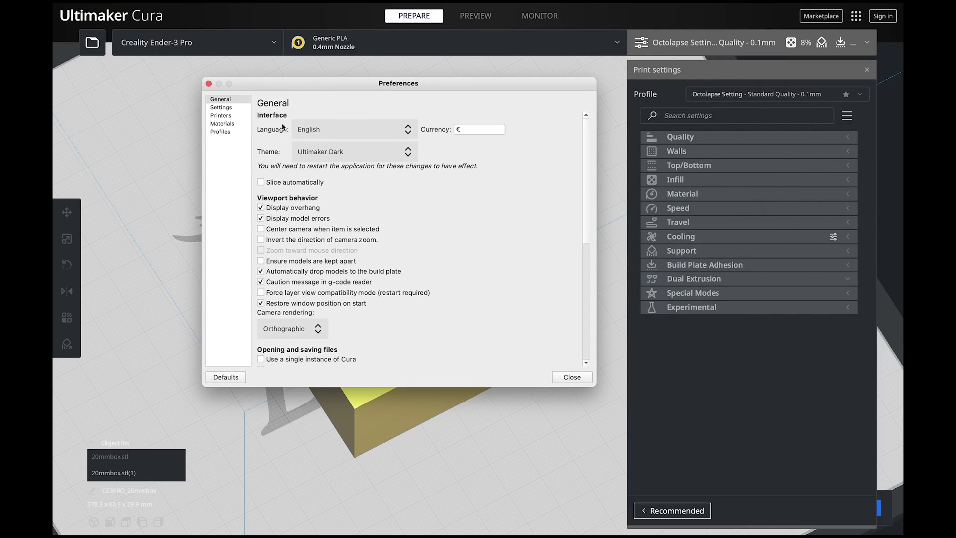
Show the Setting Visibility page and review the Support settings marked visible
click(227, 108)
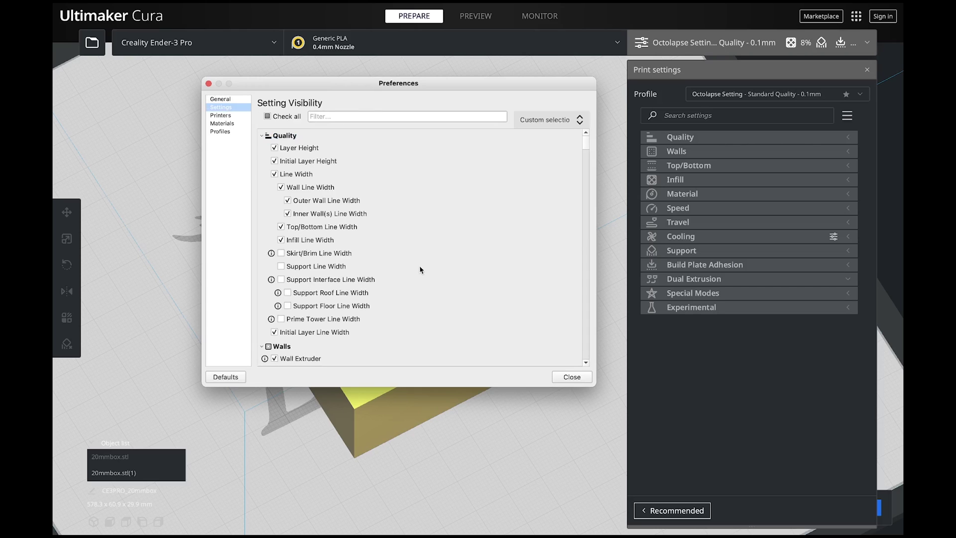
scroll(418, 230, down, 10)
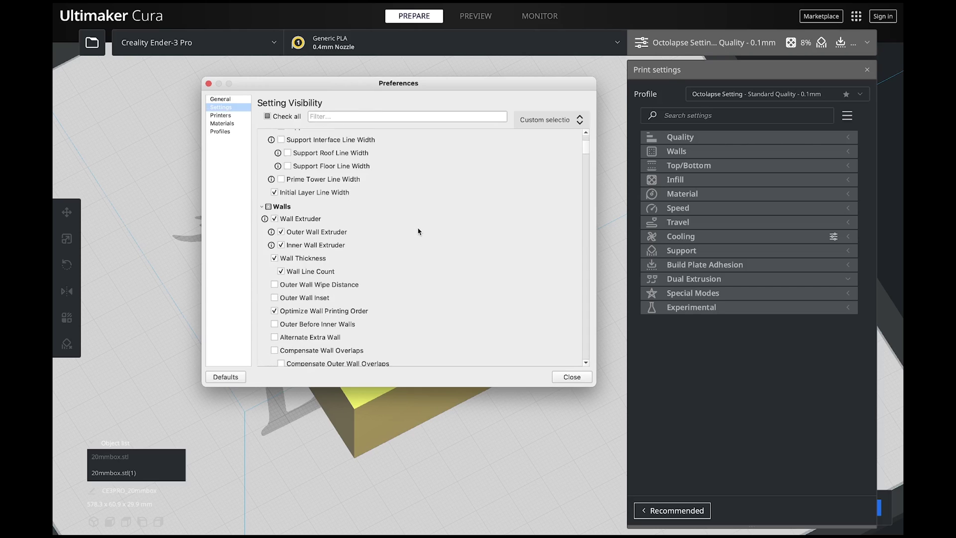
scroll(294, 249, down, 15)
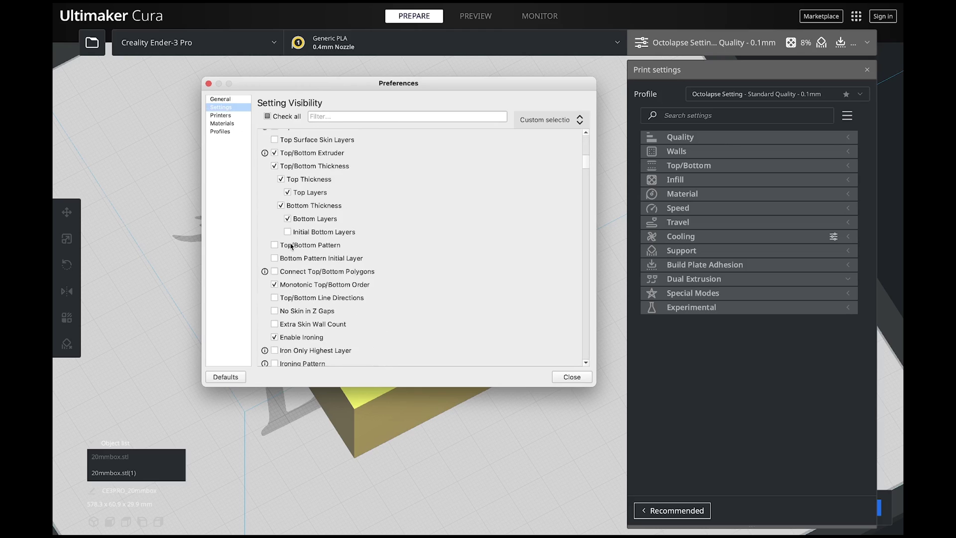
scroll(291, 246, down, 10)
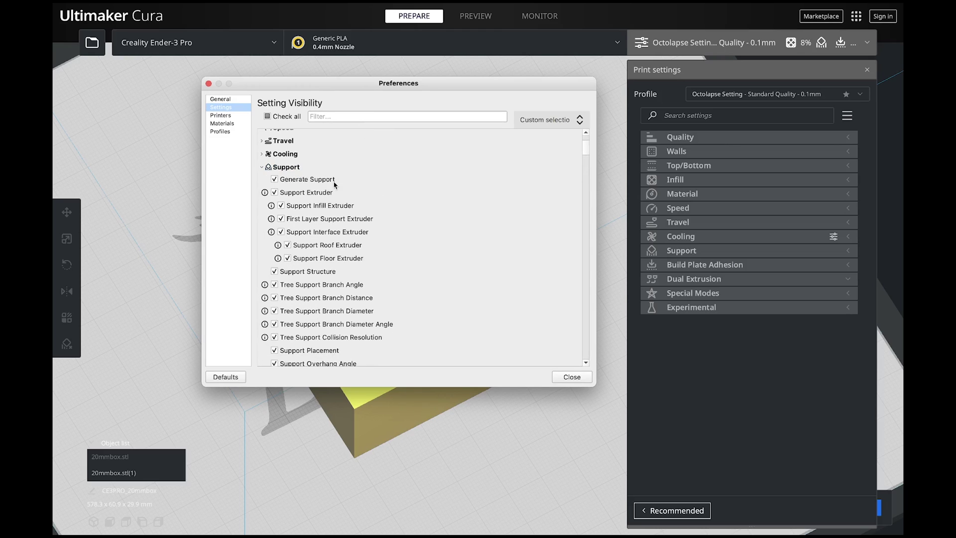
scroll(391, 232, down, 1)
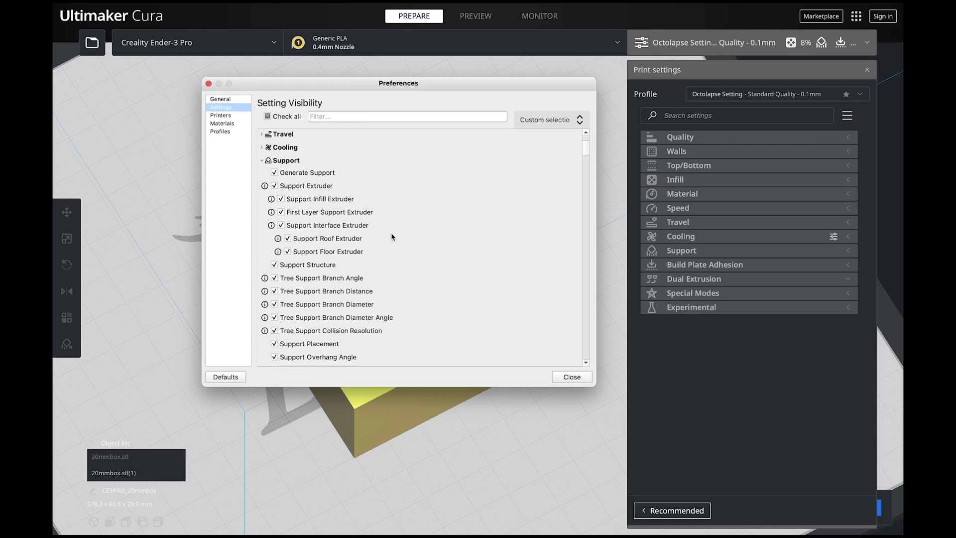
scroll(401, 229, down, 5)
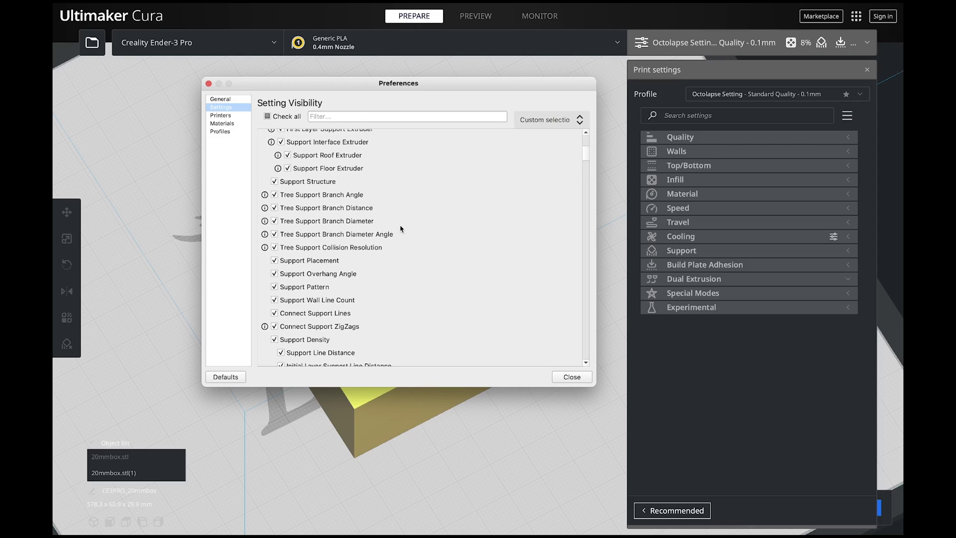
scroll(401, 230, down, 3)
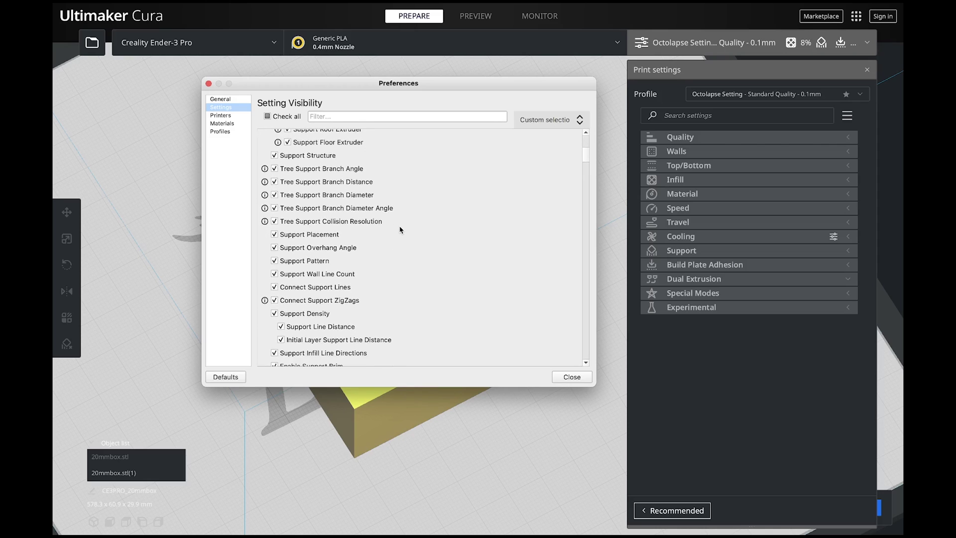
scroll(400, 230, down, 6)
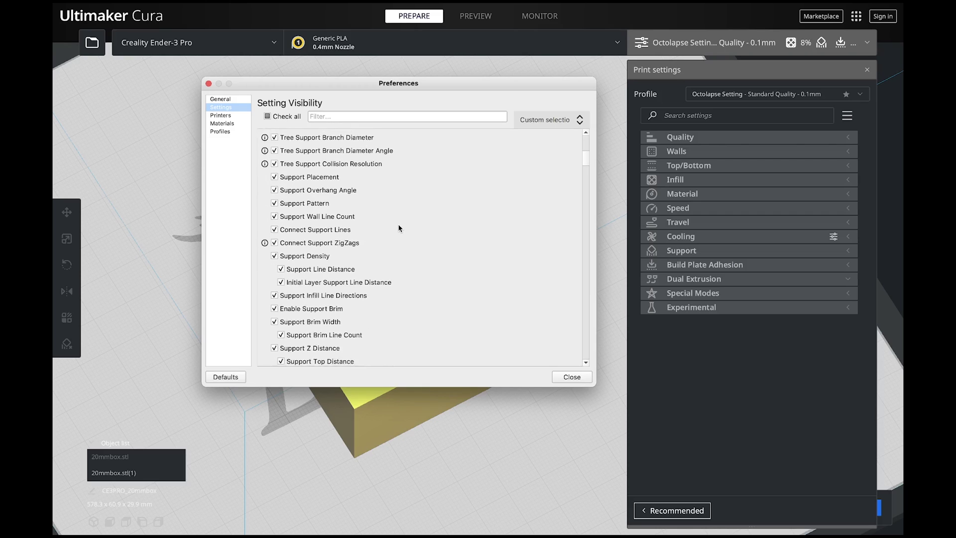
scroll(398, 229, down, 3)
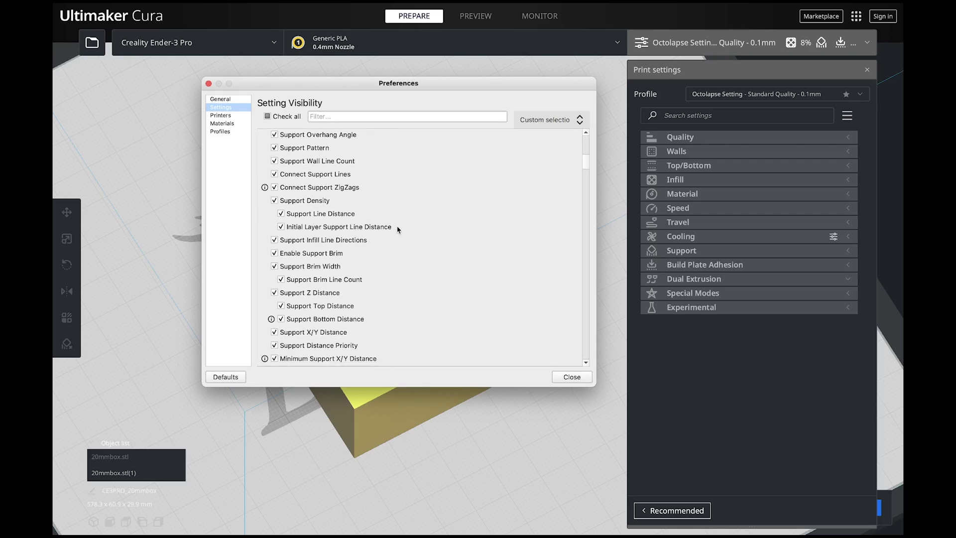
scroll(398, 229, down, 2)
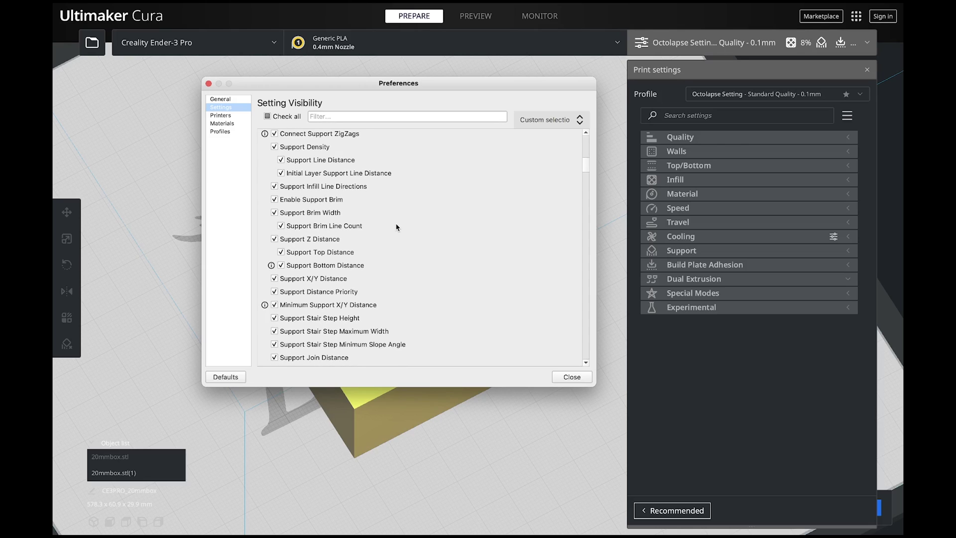
scroll(396, 227, up, 1)
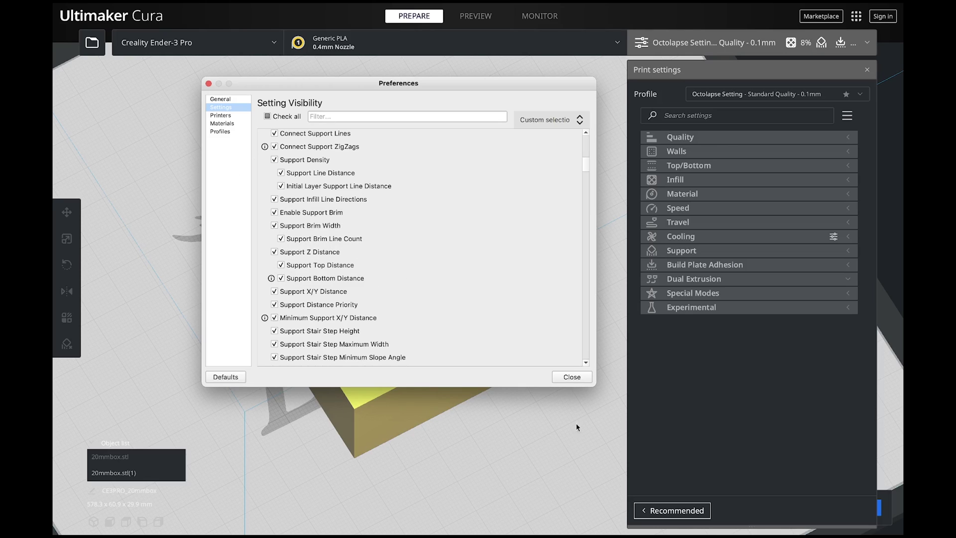
Close Preferences and expand the Support category in the print settings panel
click(571, 377)
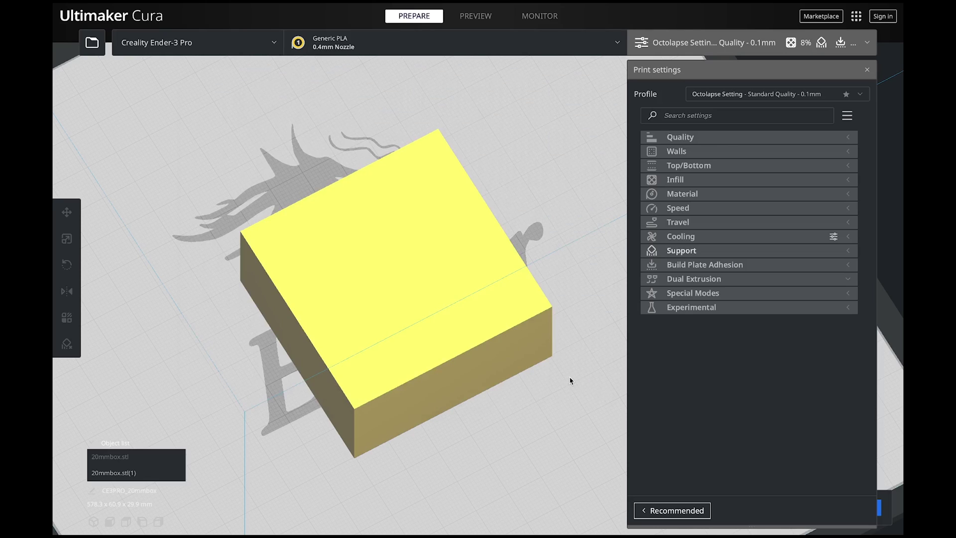
click(701, 255)
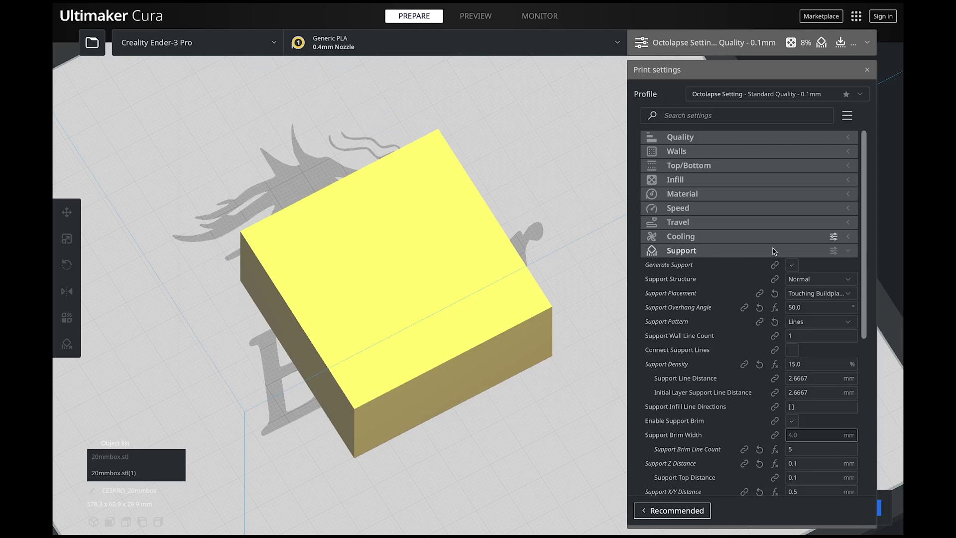
scroll(712, 313, down, 8)
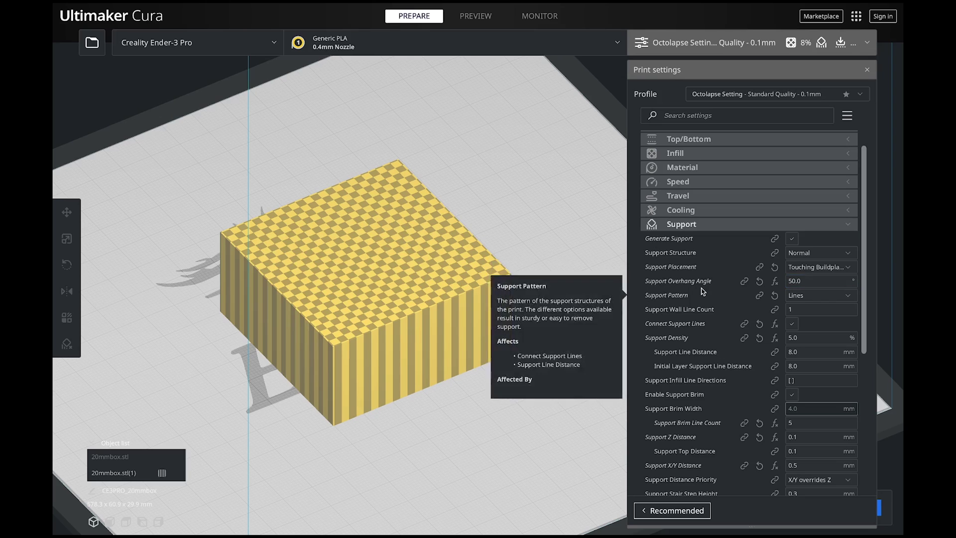
mouse_move(821, 281)
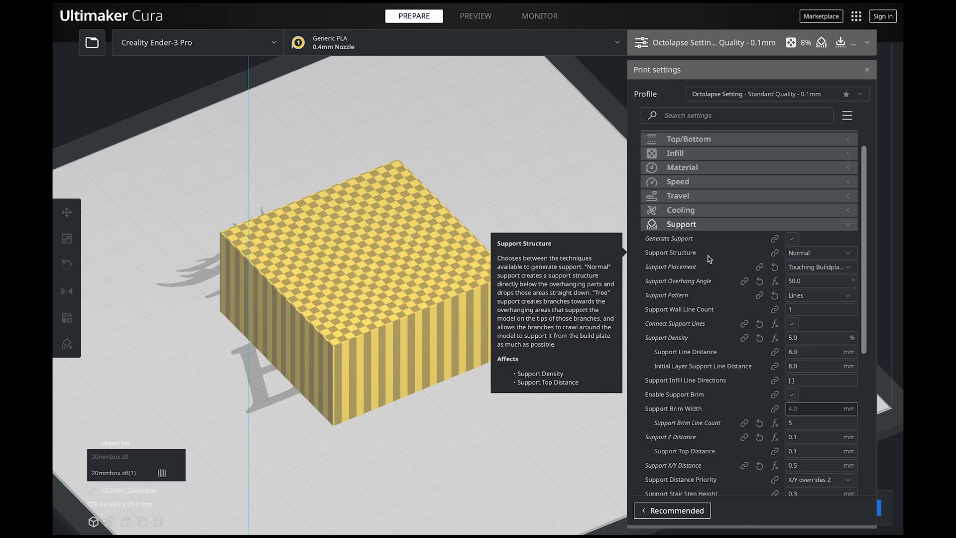
click(829, 255)
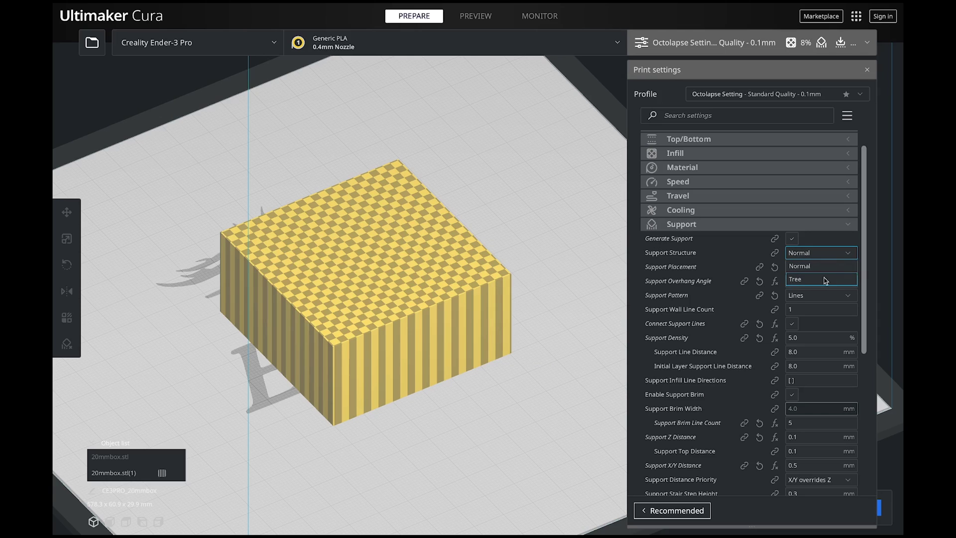
click(820, 260)
click(812, 252)
click(831, 269)
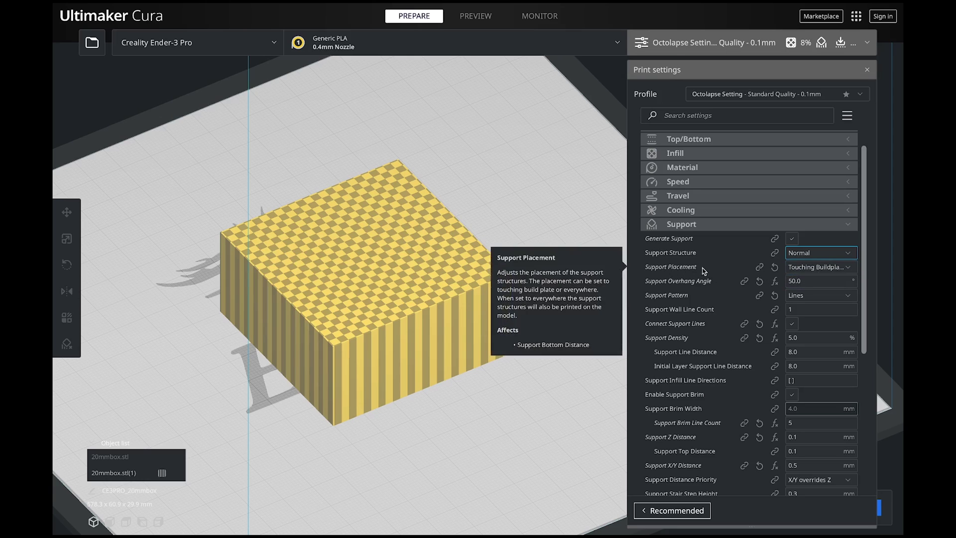
click(848, 269)
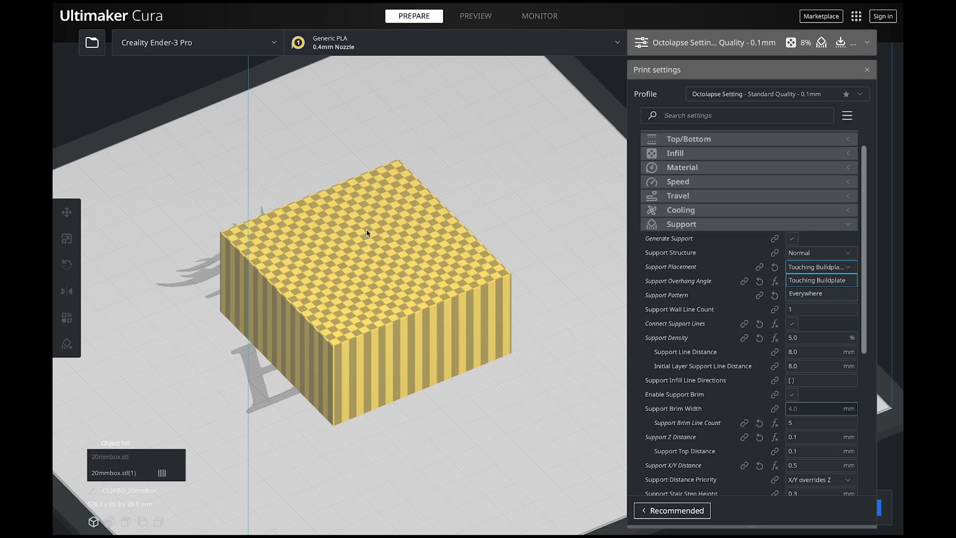
Keep support placement at Touching Buildplate and the Lines pattern, then orbit the sliced preview
click(820, 280)
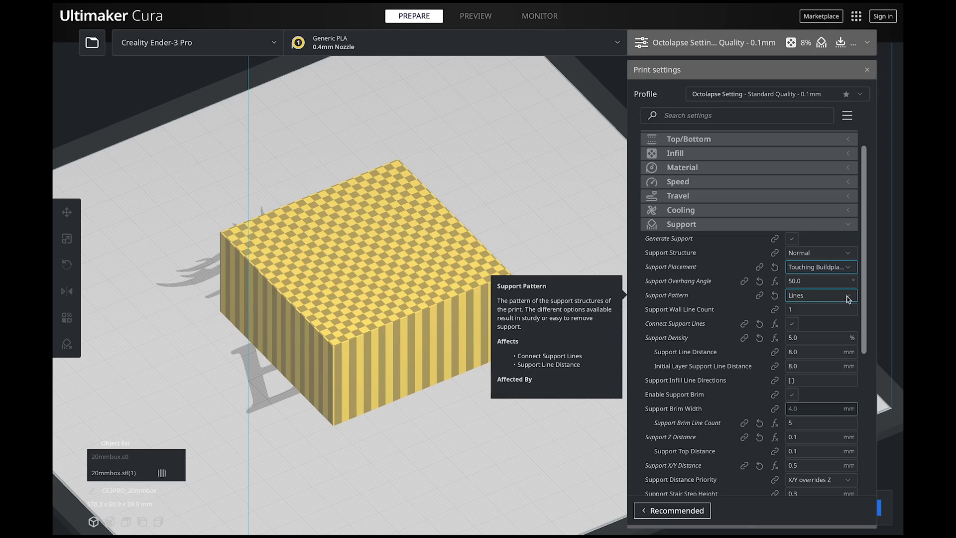
click(840, 298)
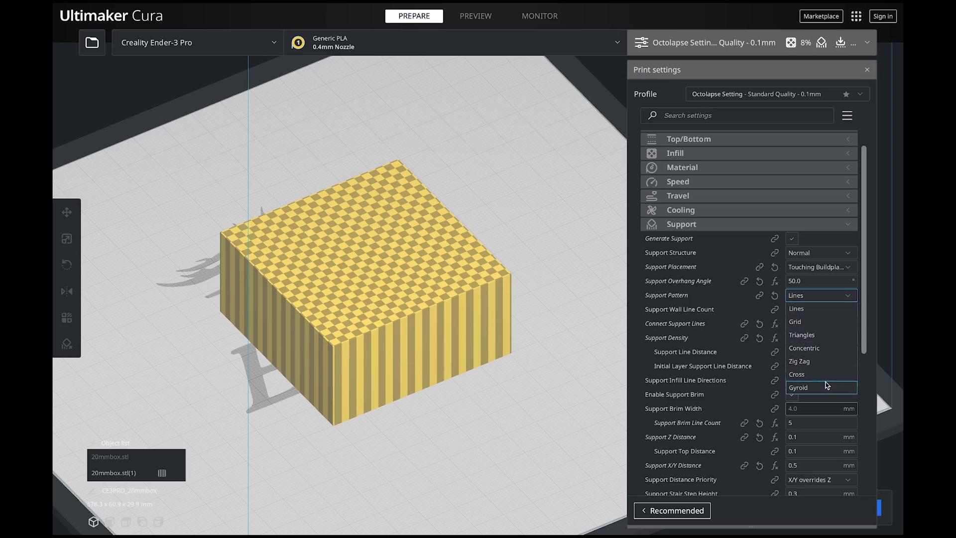
click(822, 311)
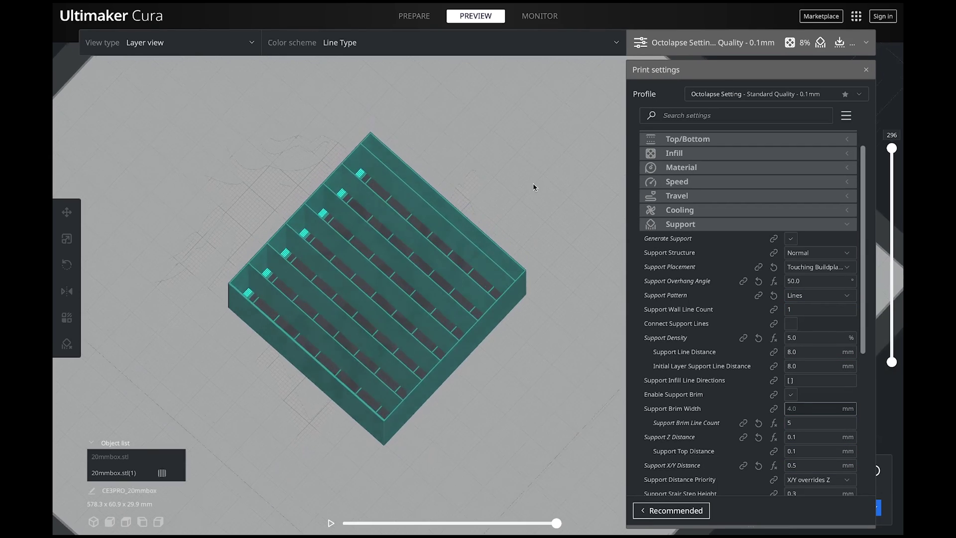
mouse_move(528, 198)
right_down()
mouse_move(420, 213)
mouse_move(509, 205)
mouse_move(554, 171)
mouse_move(533, 178)
mouse_move(494, 227)
mouse_move(551, 201)
mouse_move(539, 207)
right_up()
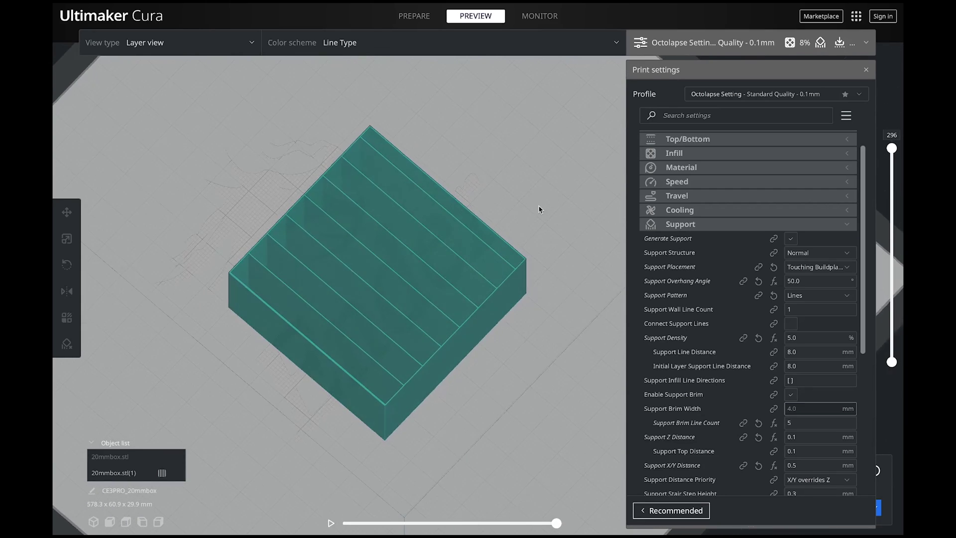
Change the support pattern to Grid and orbit to inspect the grid support
click(844, 296)
click(834, 323)
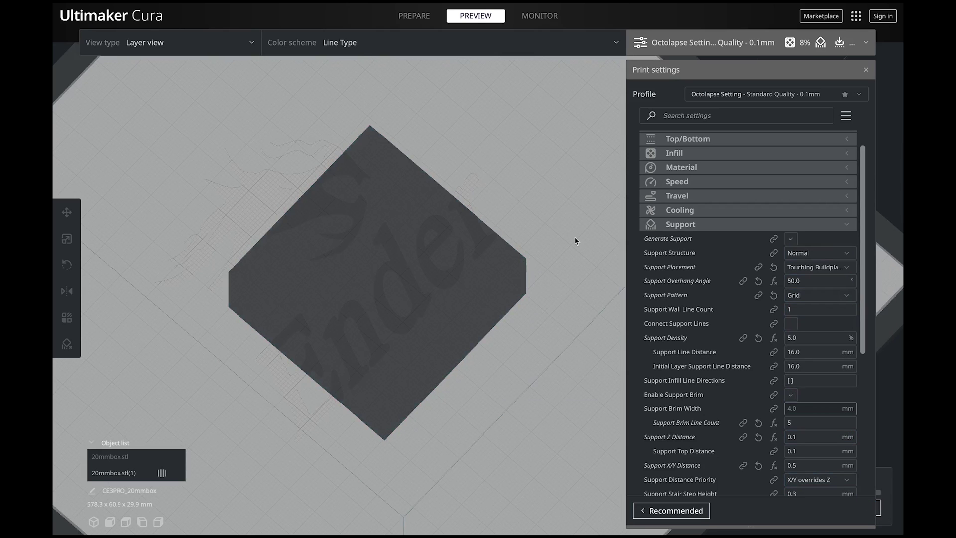
right_drag(548, 211, 297, 309)
click(821, 295)
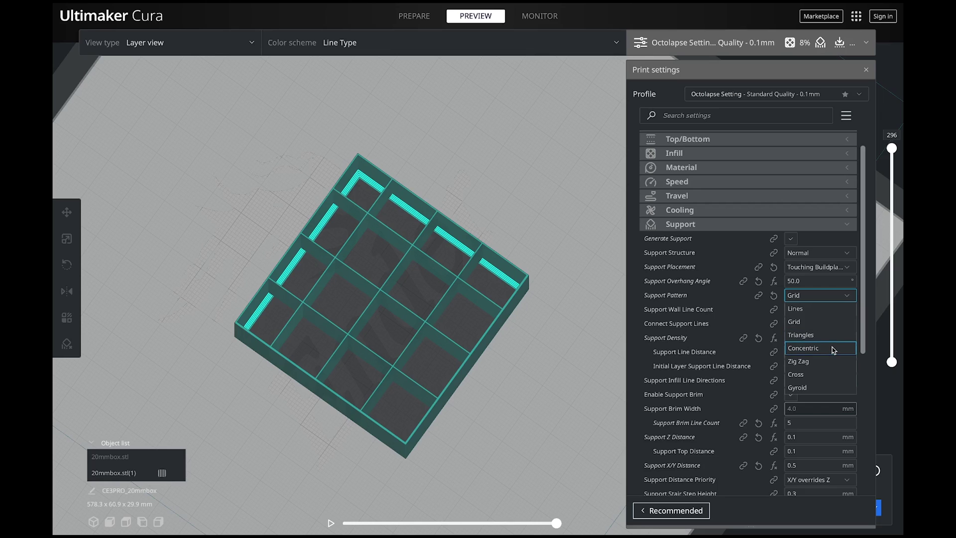
Switch the support pattern to Concentric, re-slice, and orbit to inspect the support rings
click(832, 348)
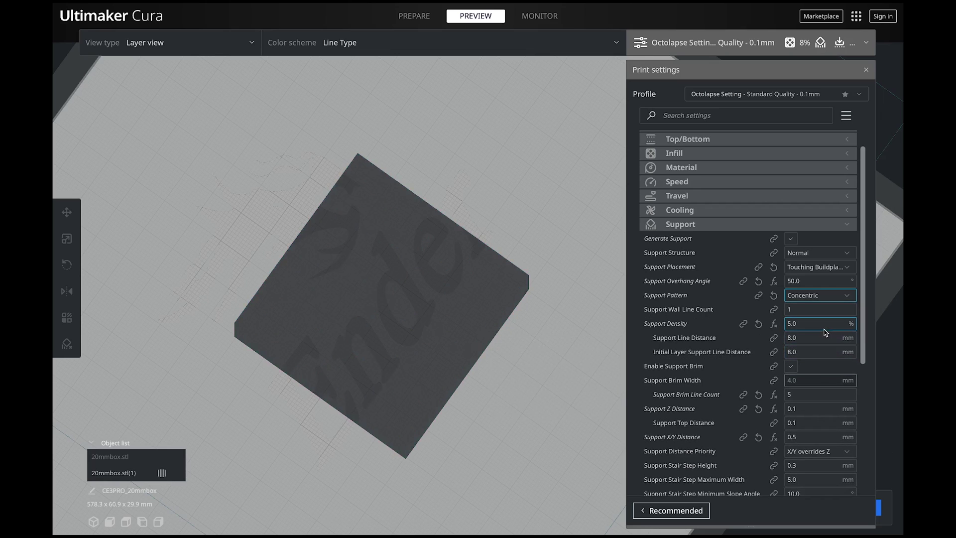
click(881, 507)
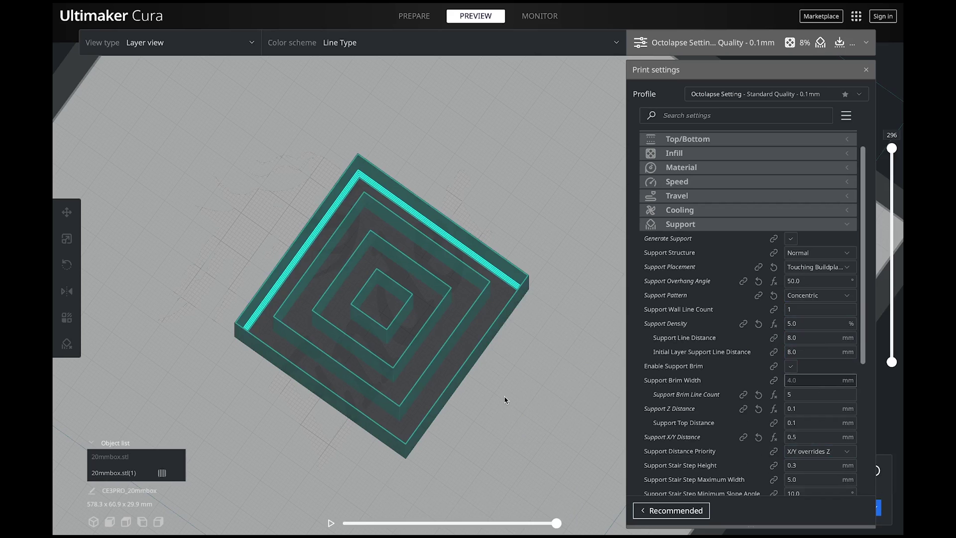
right_drag(504, 399, 557, 402)
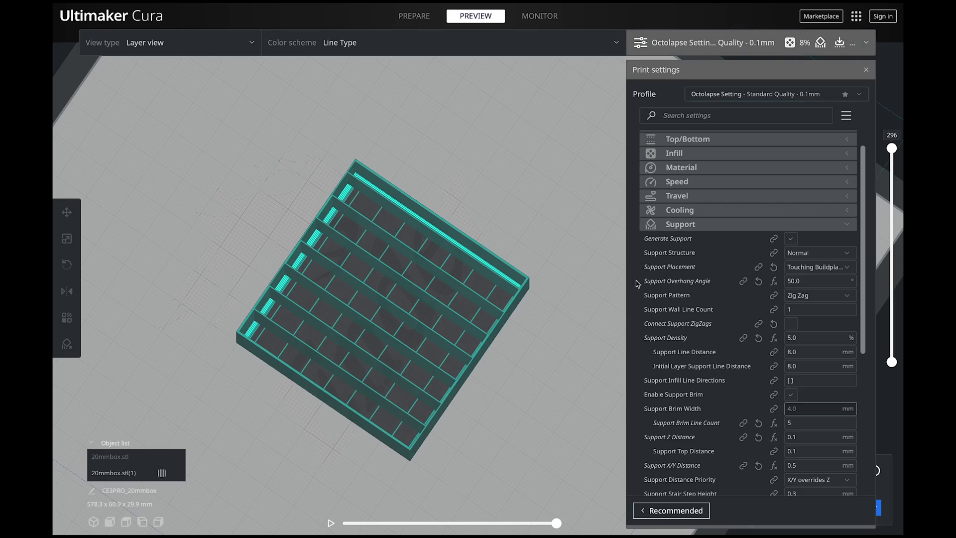
Orbit the sliced box to view its zig-zag support from the side
mouse_move(533, 342)
right_down()
mouse_move(523, 335)
mouse_move(522, 305)
mouse_move(518, 335)
right_up()
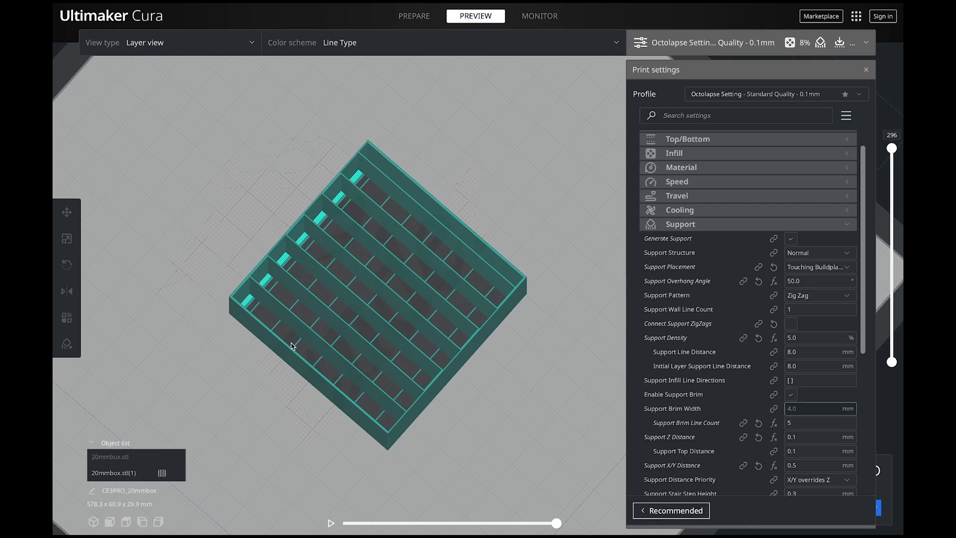
Switch the support pattern to Cross and orbit the box to inspect the cross support
click(819, 295)
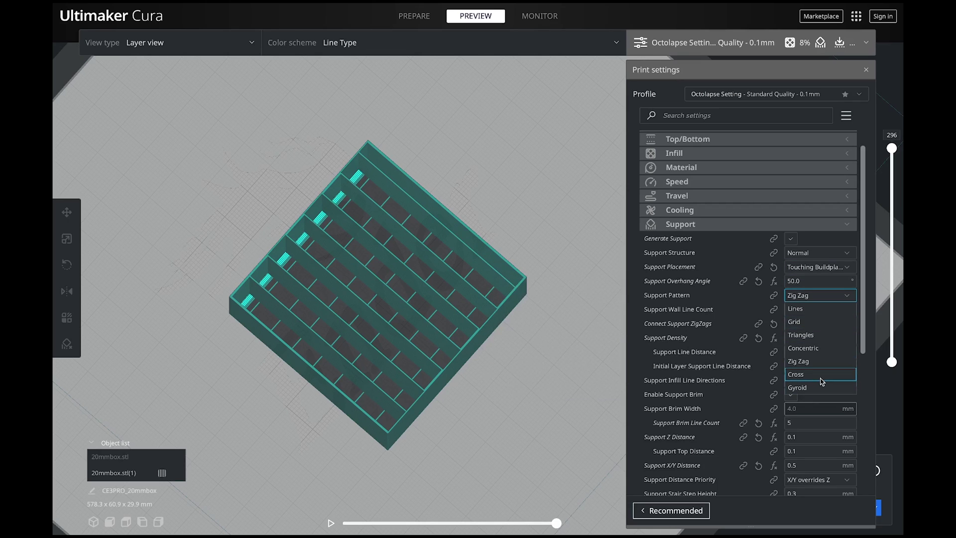
click(820, 375)
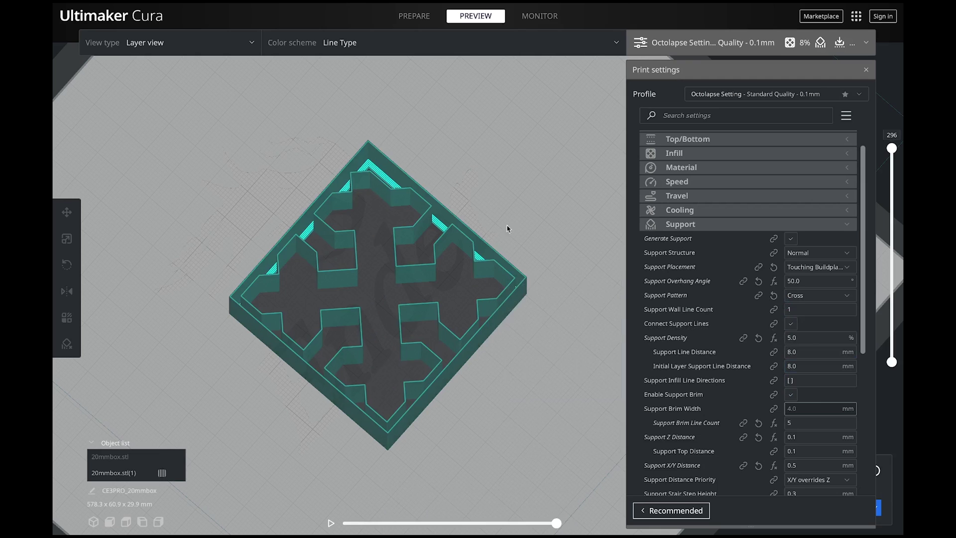
right_drag(485, 192, 365, 212)
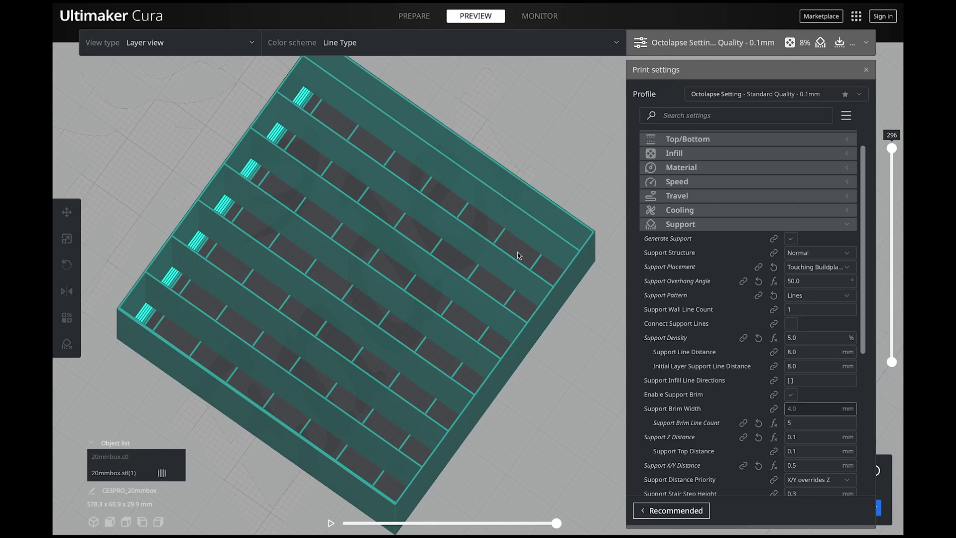
Enable Connect Support Lines and re-slice the box
mouse_move(669, 335)
click(791, 323)
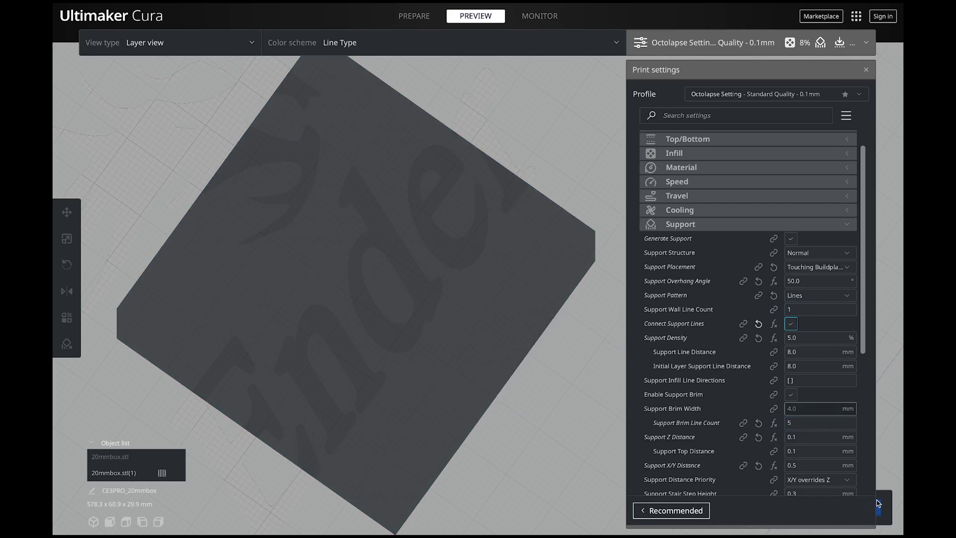
click(878, 504)
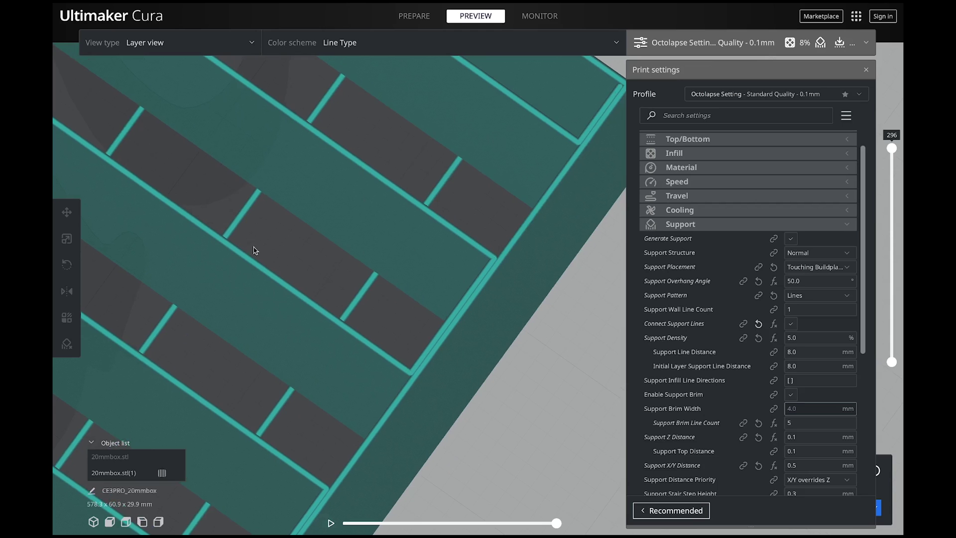
Zoom, pan and orbit the layer view to inspect the connected support lines
right_drag(166, 205, 346, 281)
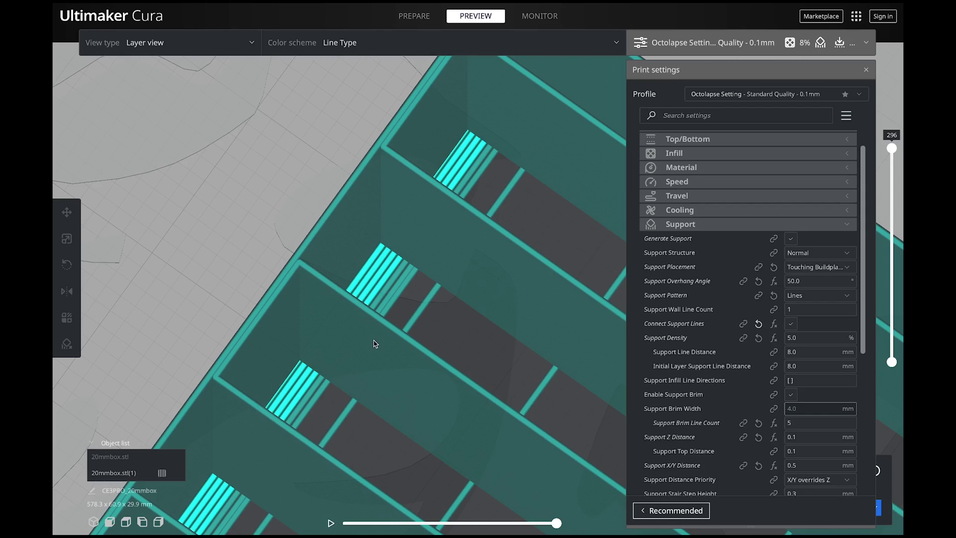
middle_drag(379, 342, 350, 320)
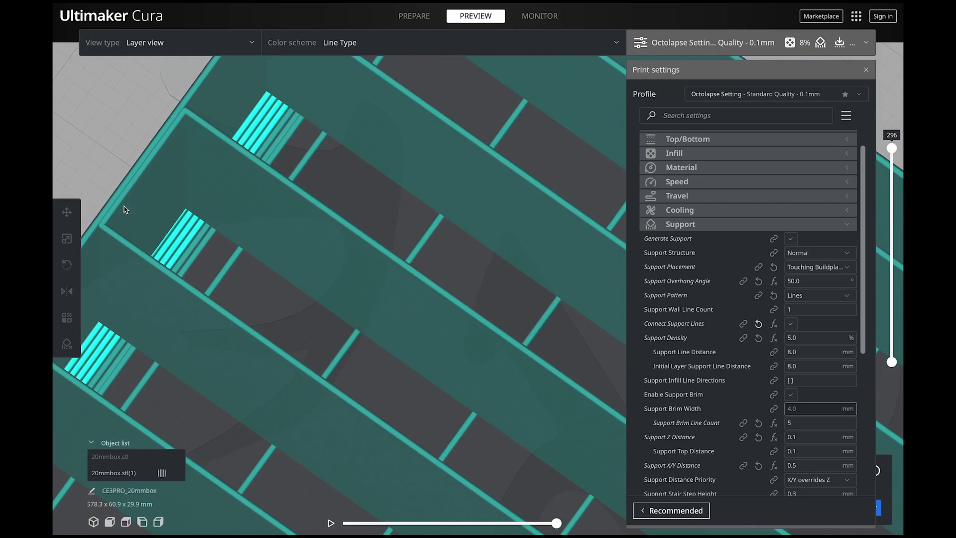
scroll(326, 245, down, 2)
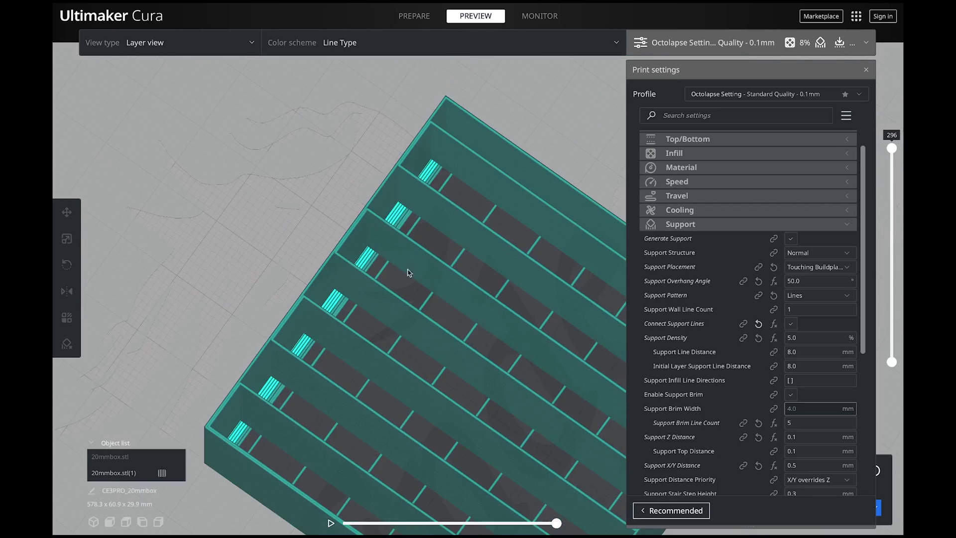
right_drag(456, 297, 379, 267)
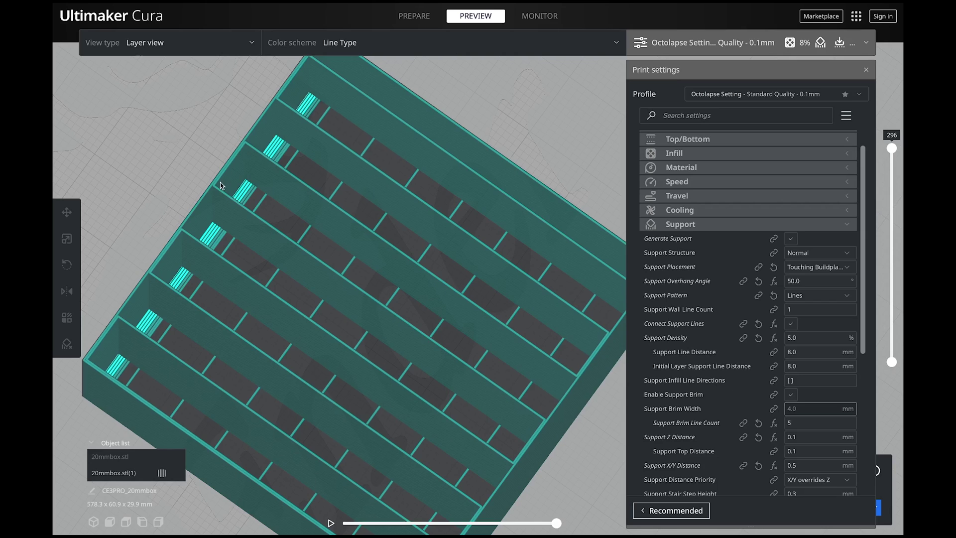
mouse_move(661, 301)
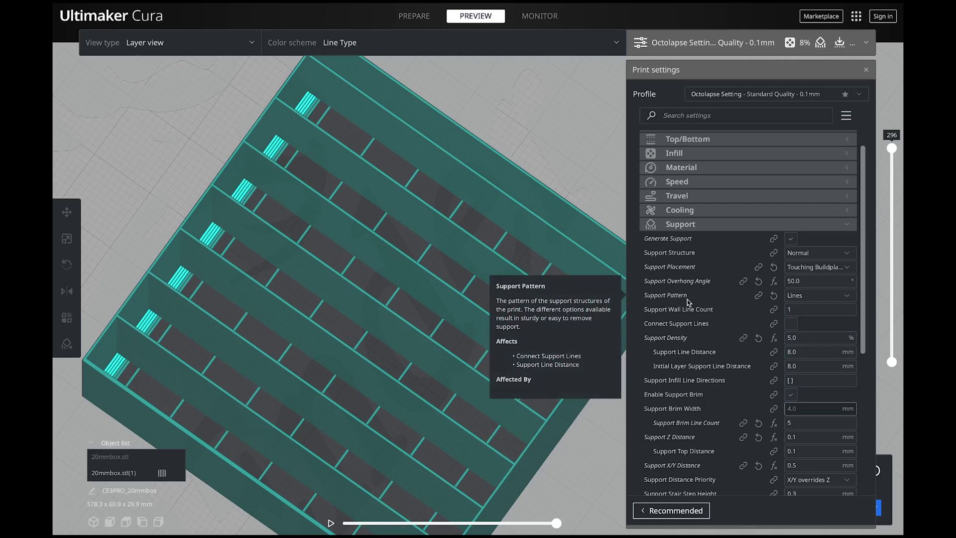
Zoom out and orbit to view the sliced box and its line supports from above
mouse_move(655, 342)
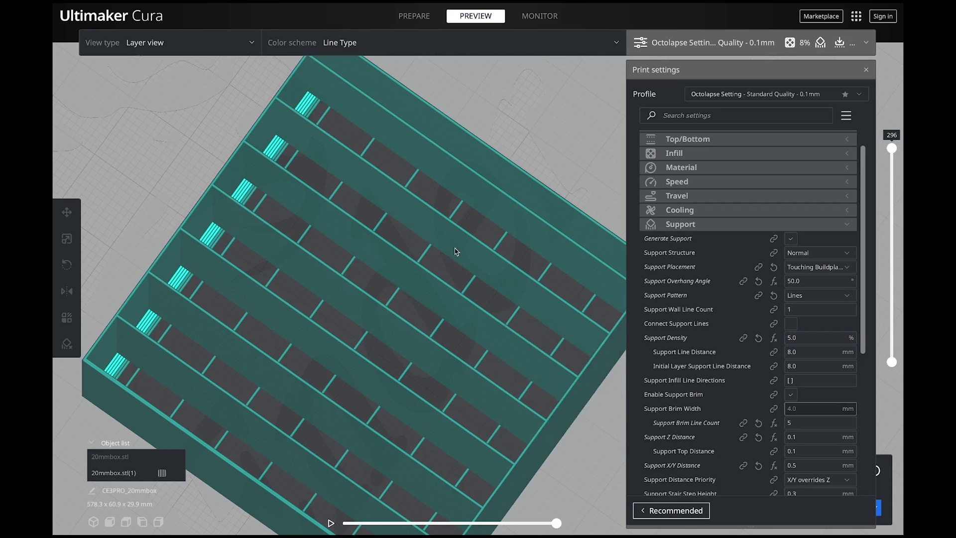
scroll(455, 252, down, 5)
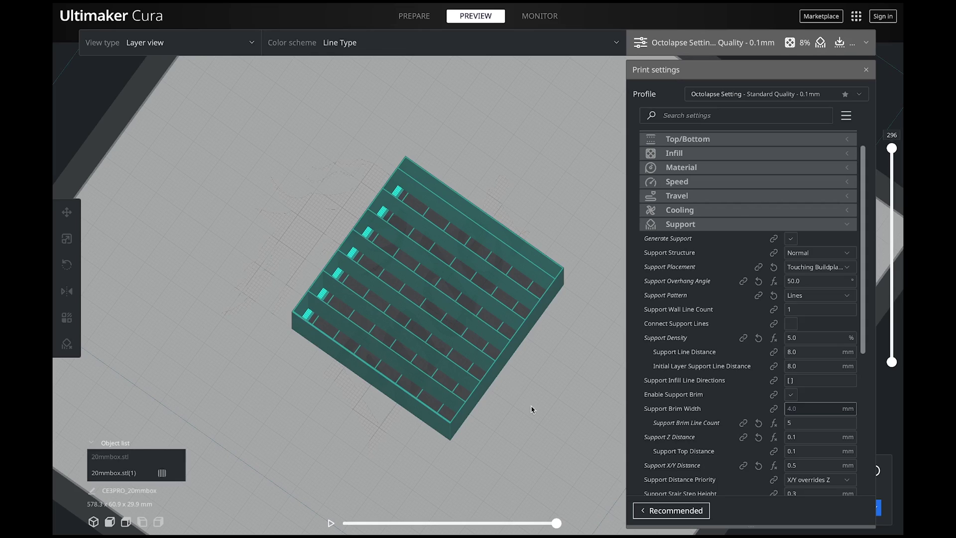
right_drag(504, 426, 516, 405)
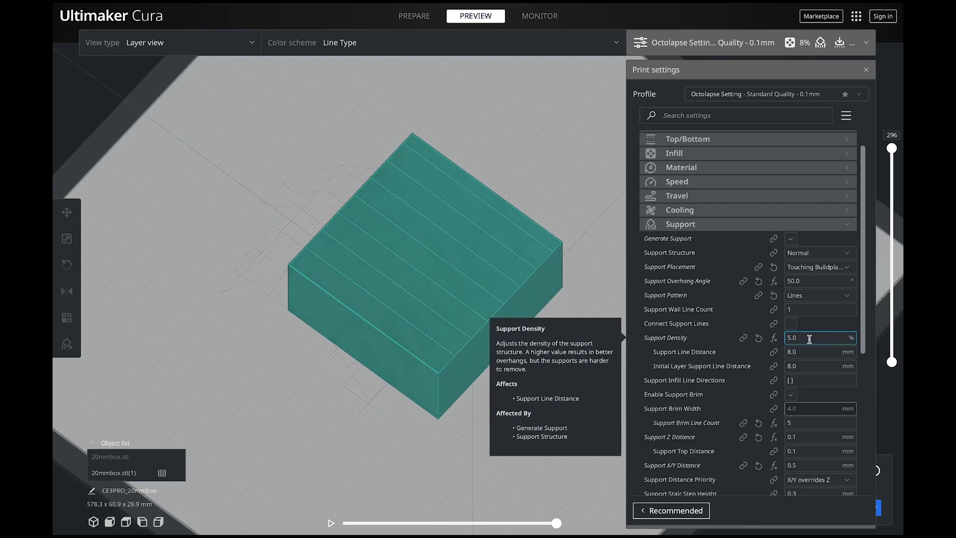
Scale the box down to about 69.41% (roughly 13.9 mm wide) and slice it
click(476, 275)
click(67, 239)
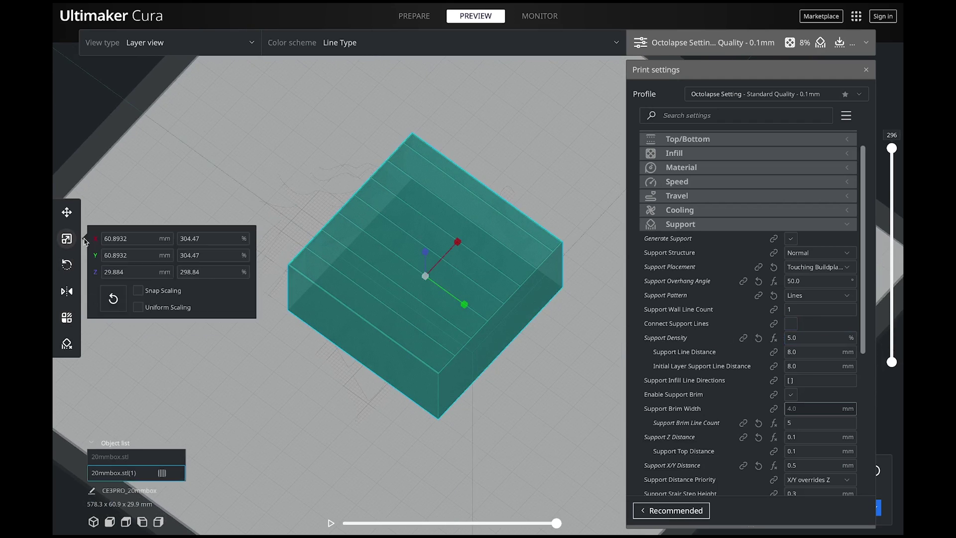
drag(418, 277, 420, 299)
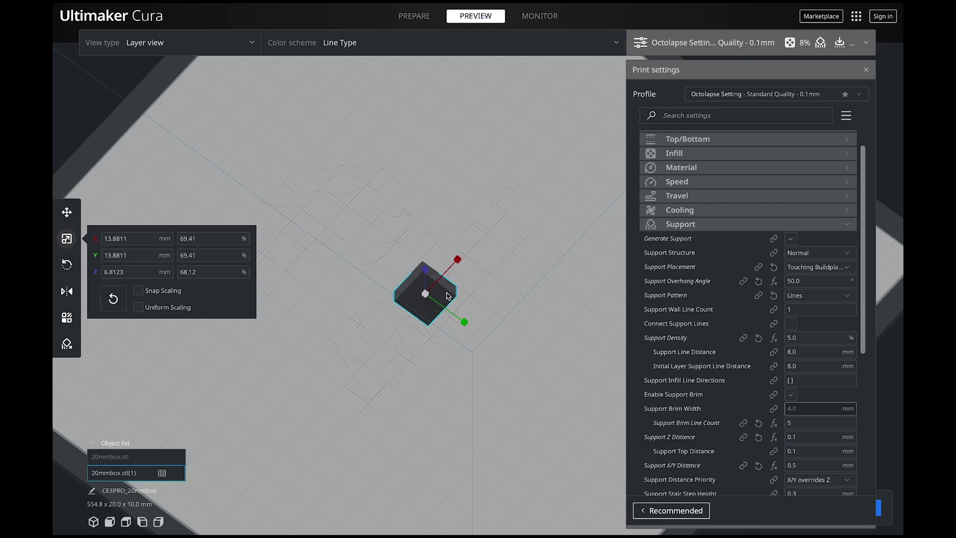
click(878, 507)
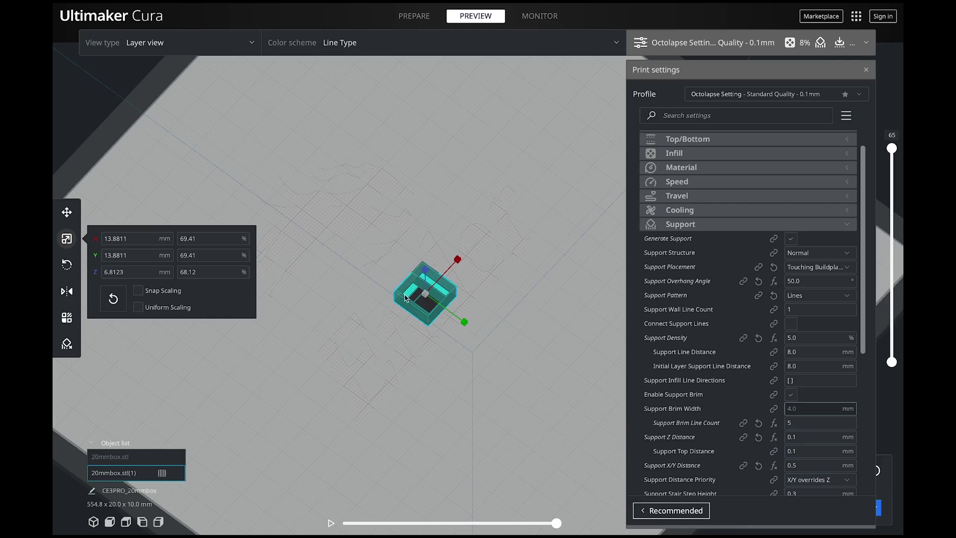
scroll(342, 350, up, 10)
scroll(342, 350, down, 10)
right_drag(349, 343, 384, 341)
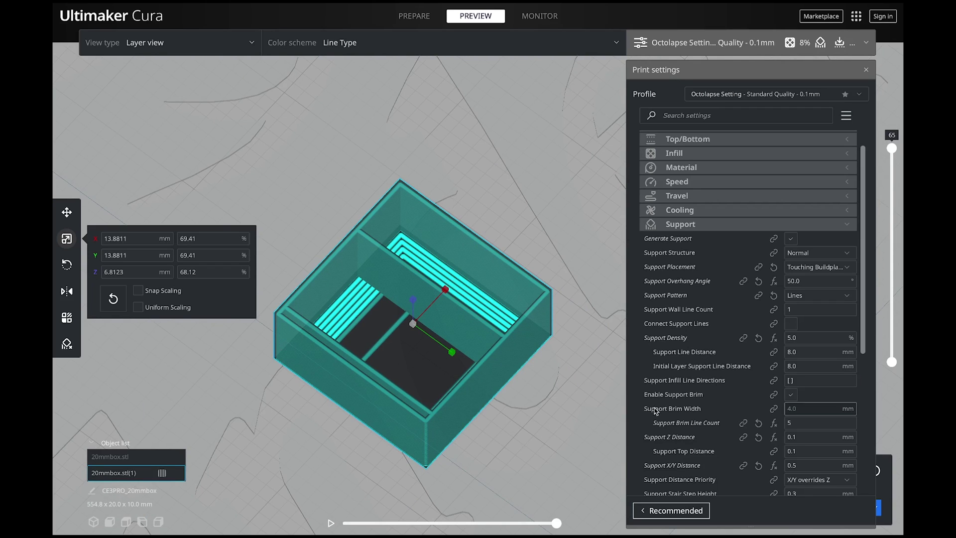
Set Support Density to 15%, re-slice, and step down through the sliced layers
click(797, 337)
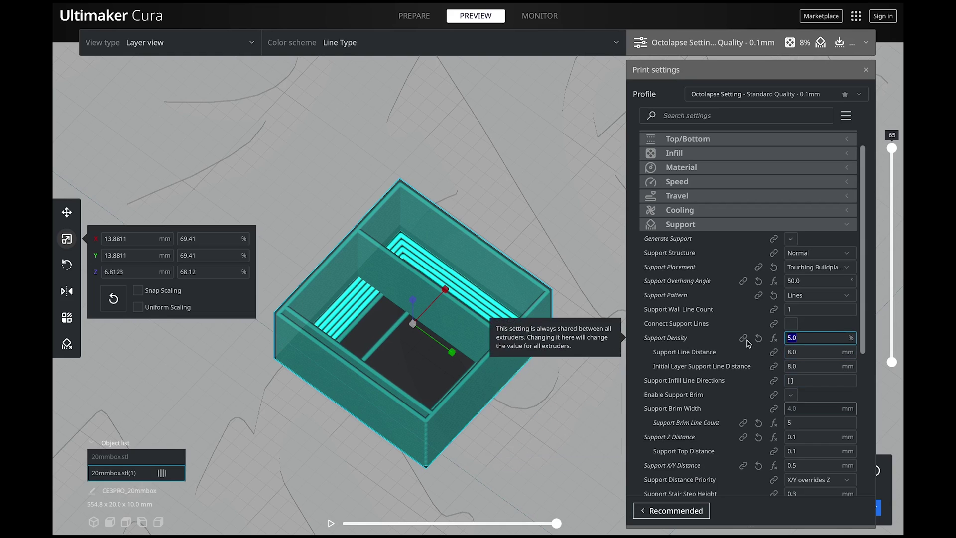
text(15)
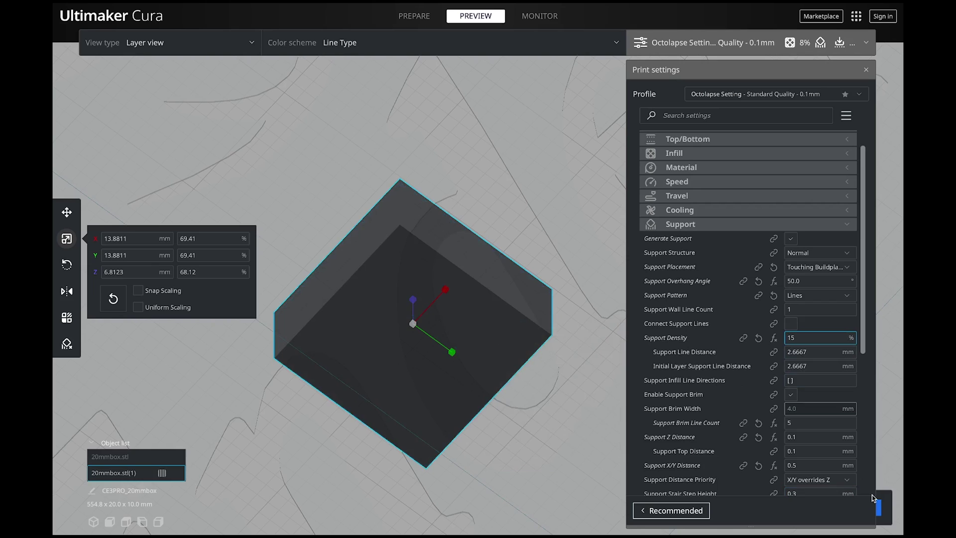
click(878, 507)
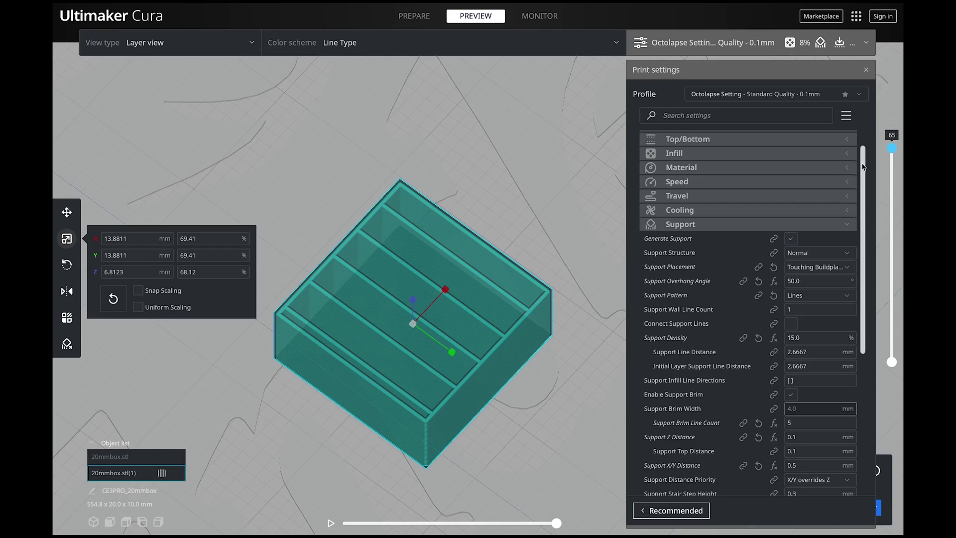
drag(894, 159, 877, 242)
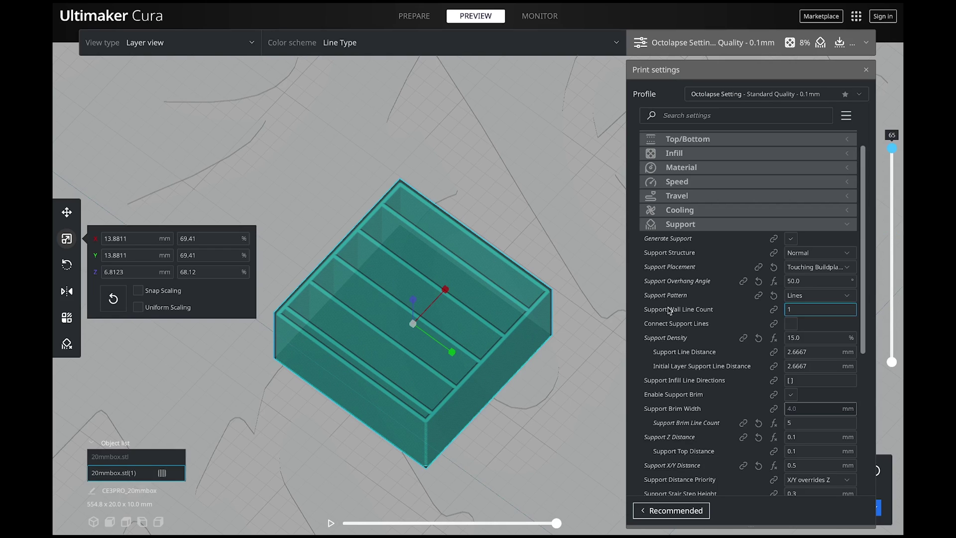
Set Support Wall Line Count to 5 and slice the box to preview it
mouse_move(719, 311)
click(793, 306)
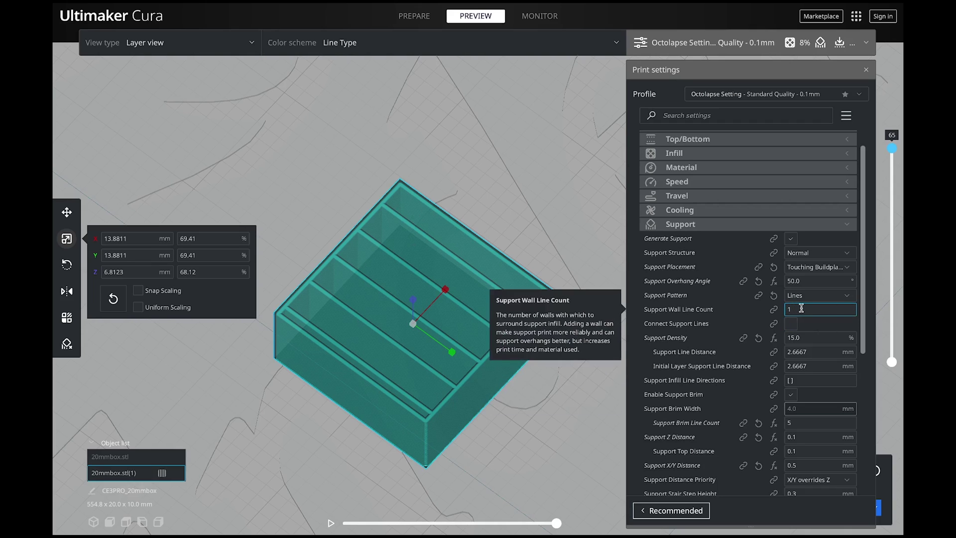
drag(801, 308, 760, 311)
text(5)
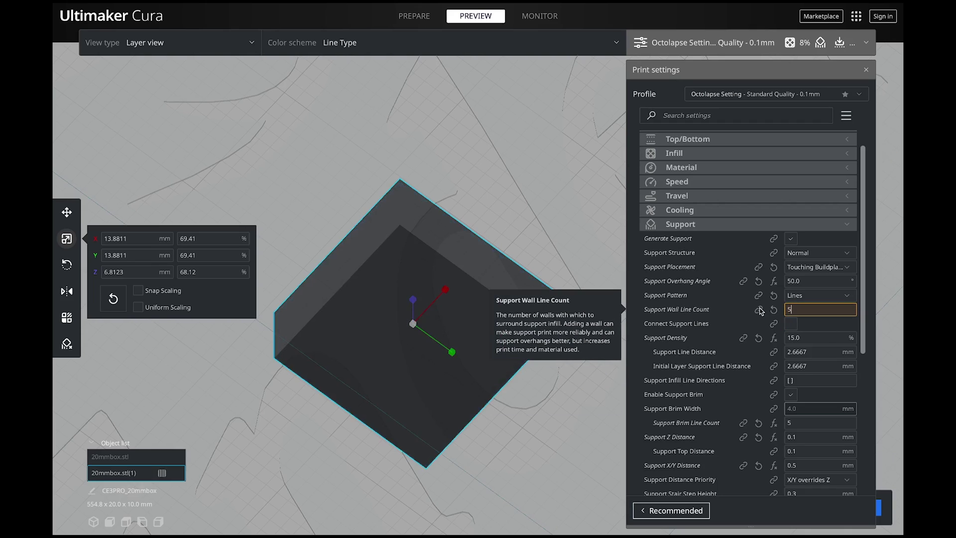
click(880, 506)
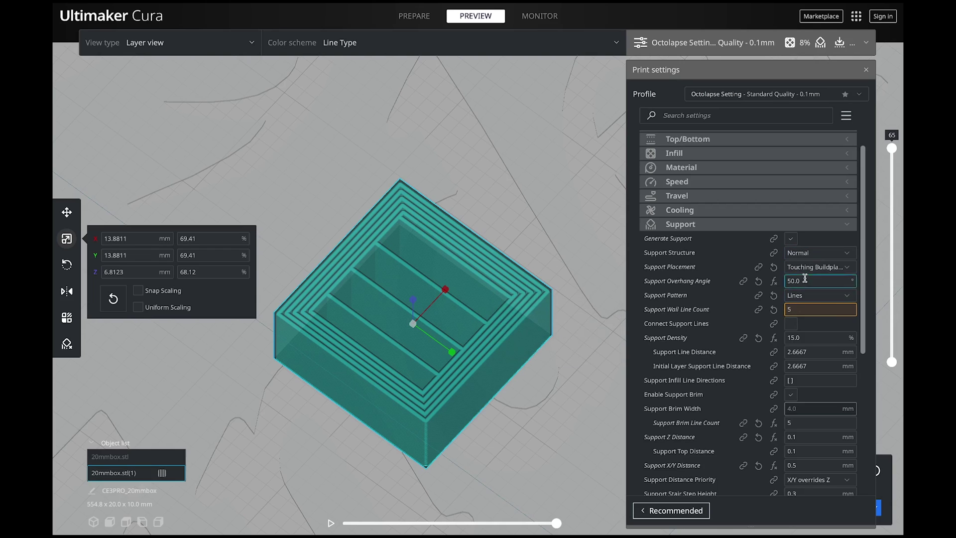
Change the support wall line count again and start resizing the model into a thin tall column
double_click(791, 310)
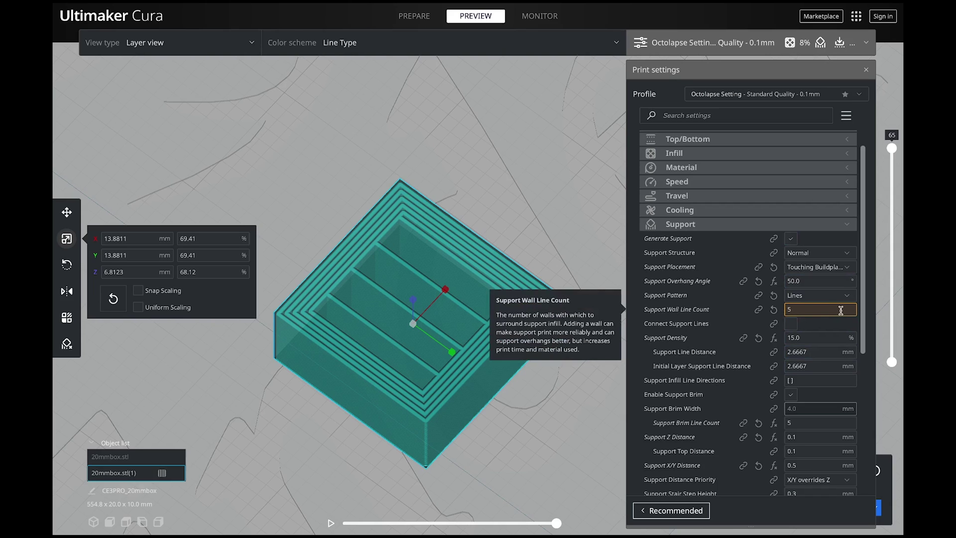
text(2)
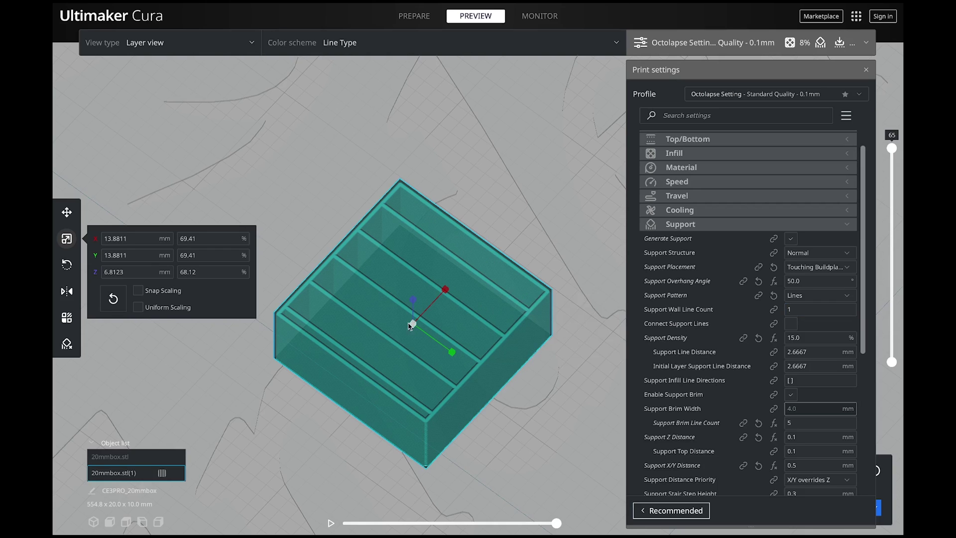
drag(409, 324, 519, 232)
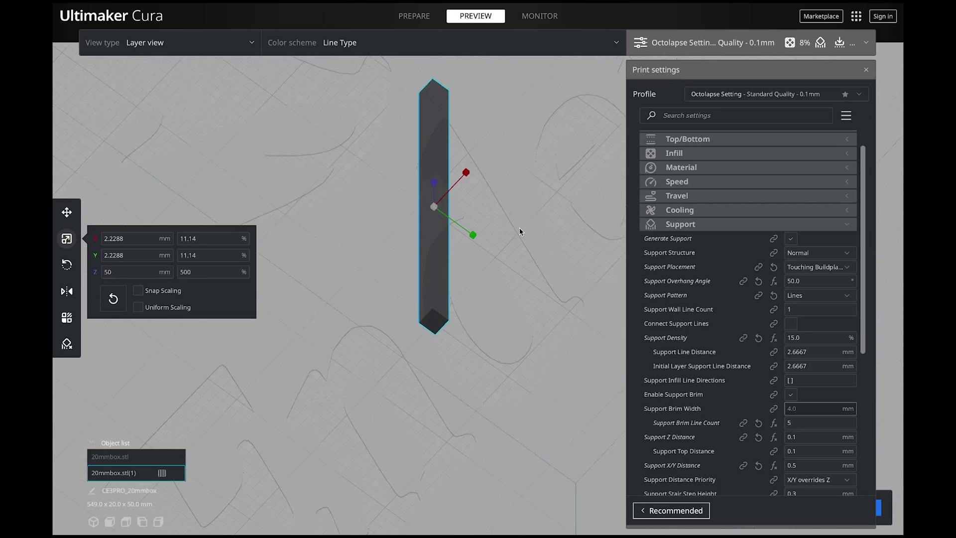
Slice the 50 mm column with Support Wall Line Count 3 and inspect its top
middle_drag(511, 212, 458, 331)
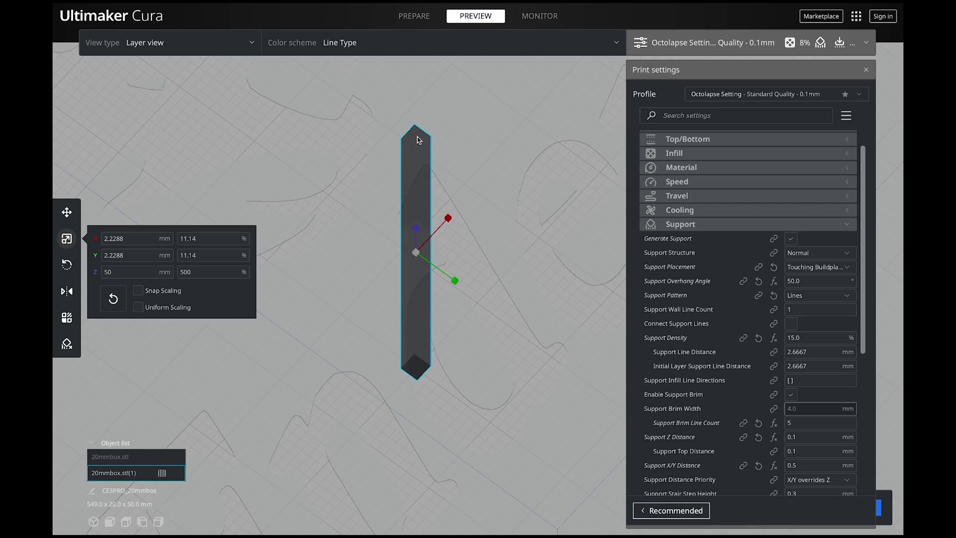
click(799, 309)
mouse_move(773, 312)
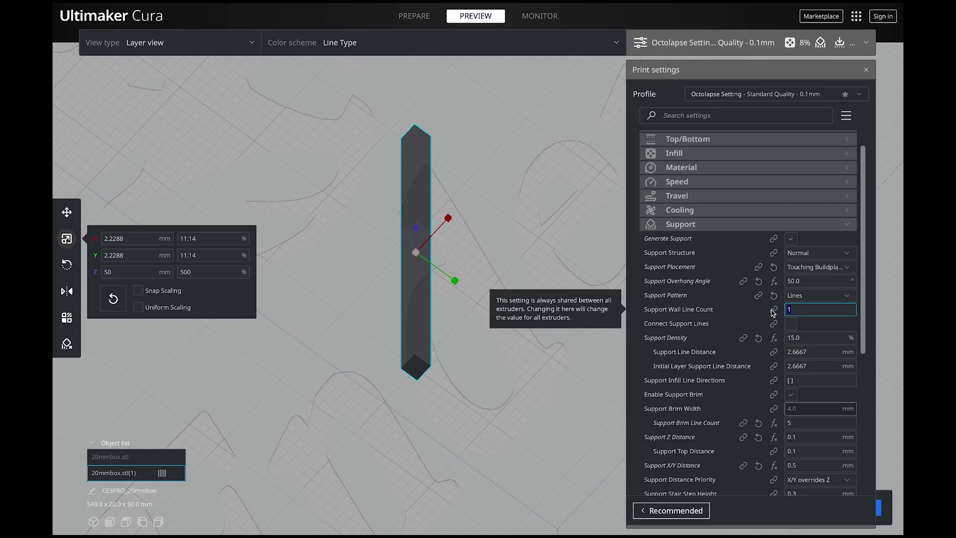
text(3)
click(879, 513)
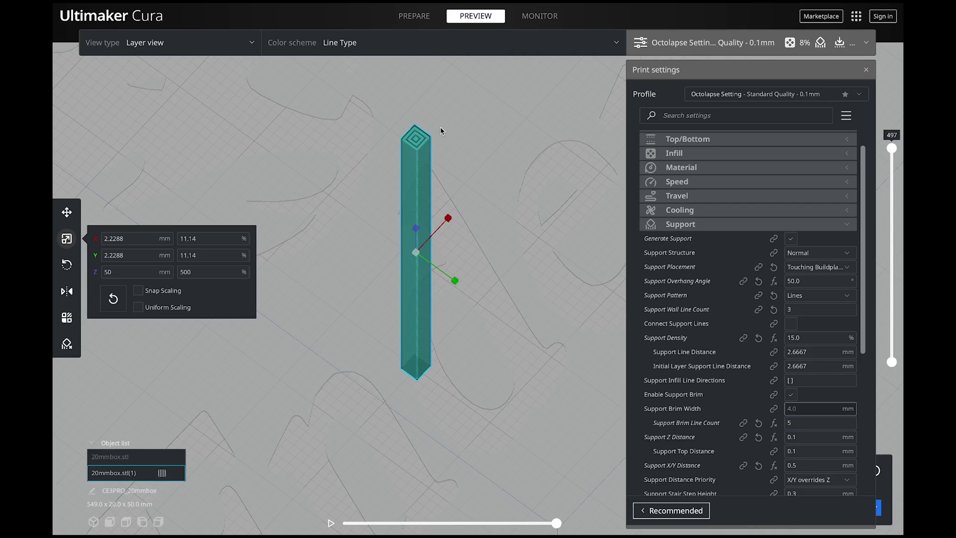
right_drag(442, 132, 445, 145)
scroll(438, 206, up, 5)
scroll(362, 144, down, 3)
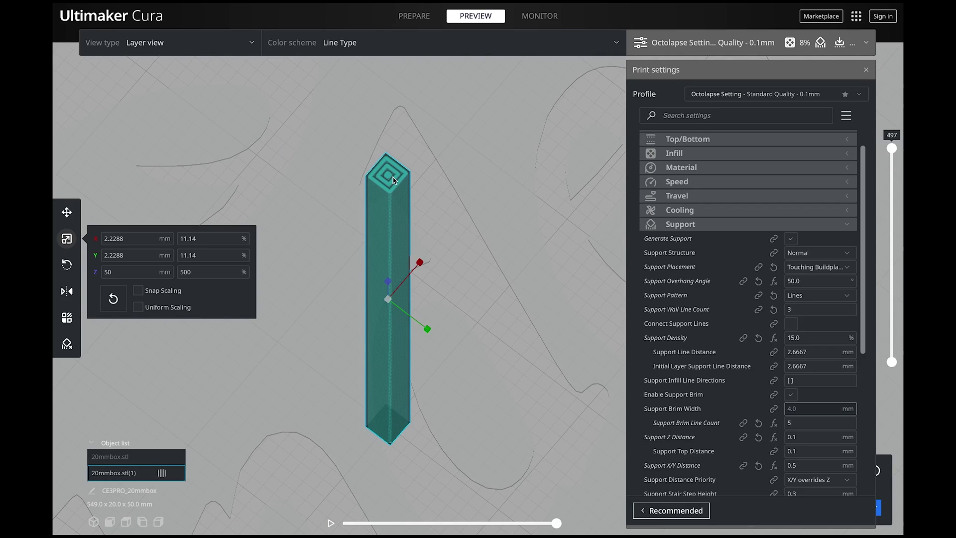
Change the Support Wall Line Count to 2 and re-slice
click(796, 309)
text(2)
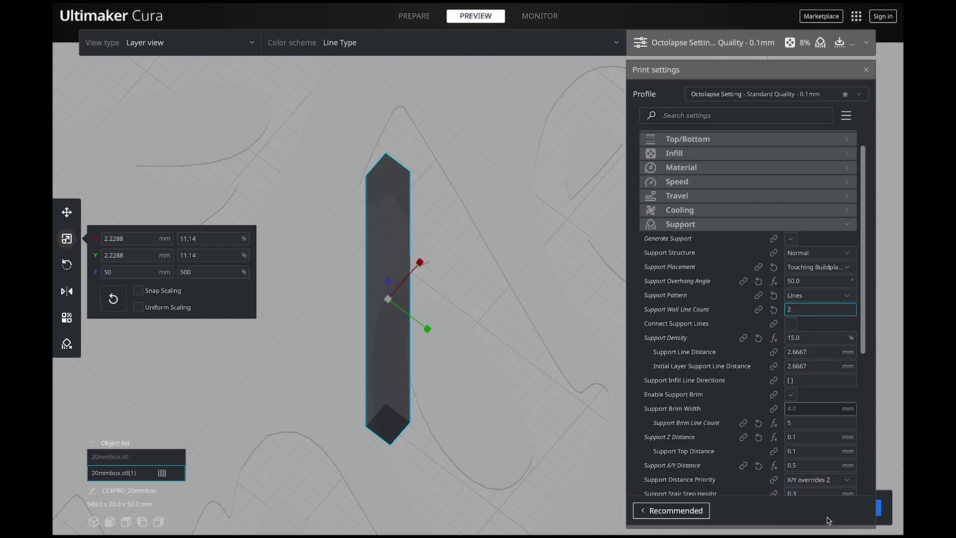
click(880, 509)
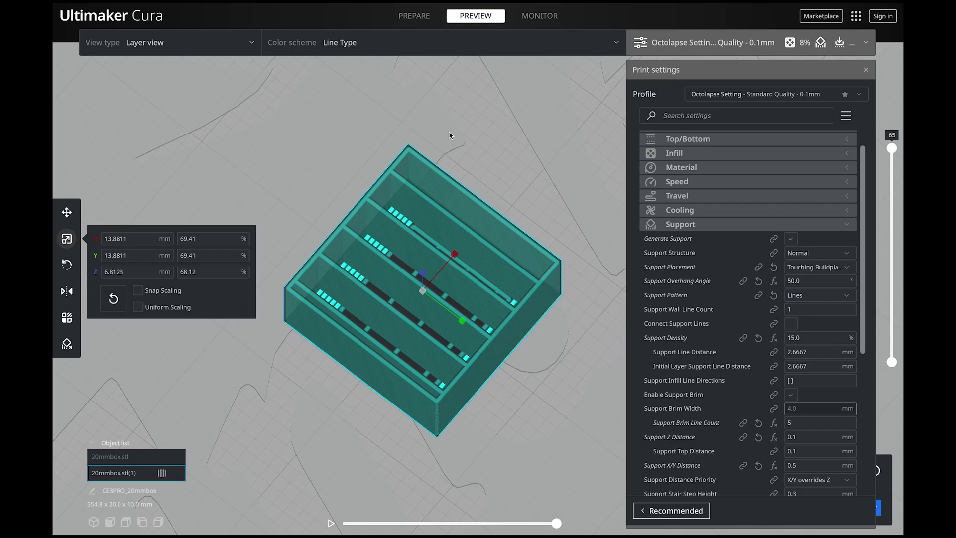
mouse_move(670, 316)
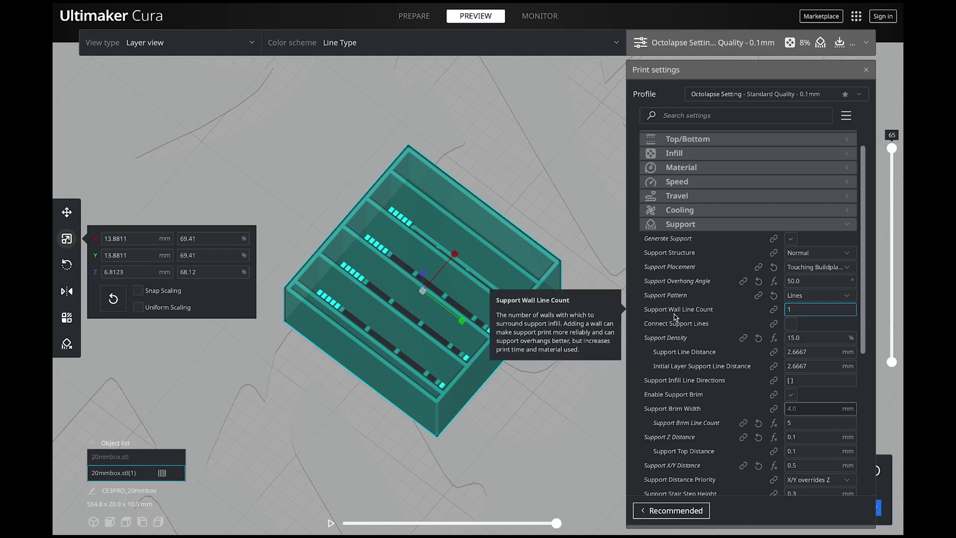